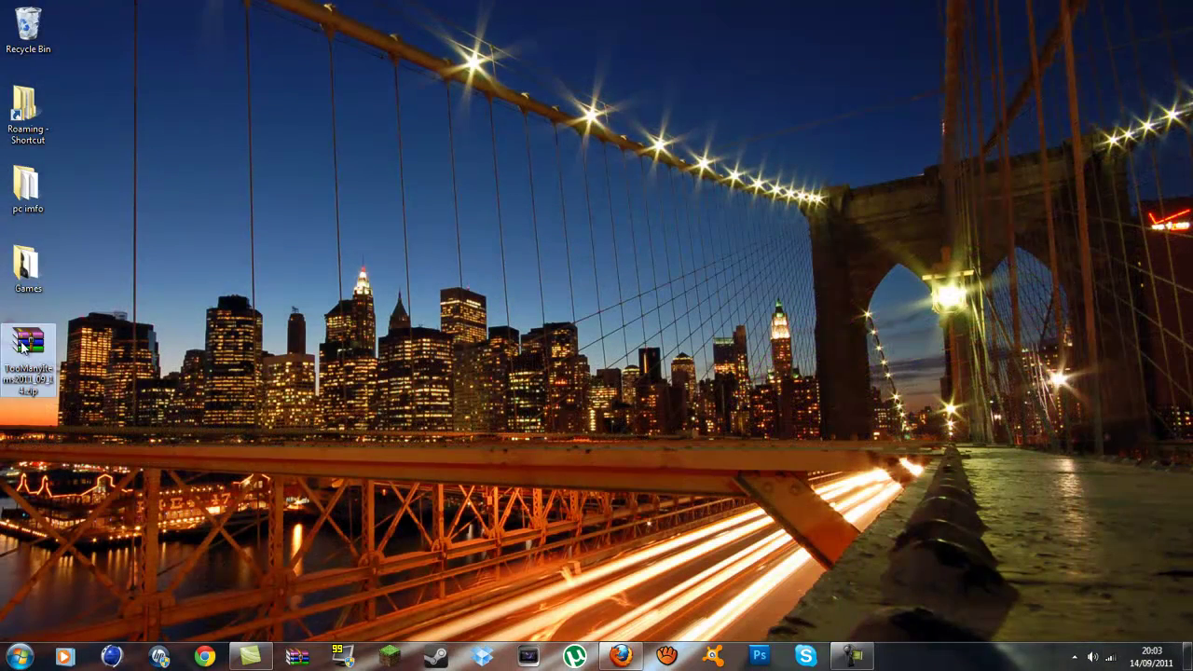
# Step: Switch to Firefox and look through the TooManyItems forum topic for the Minecraft 1.8 download link
pyautogui.click(621, 656)
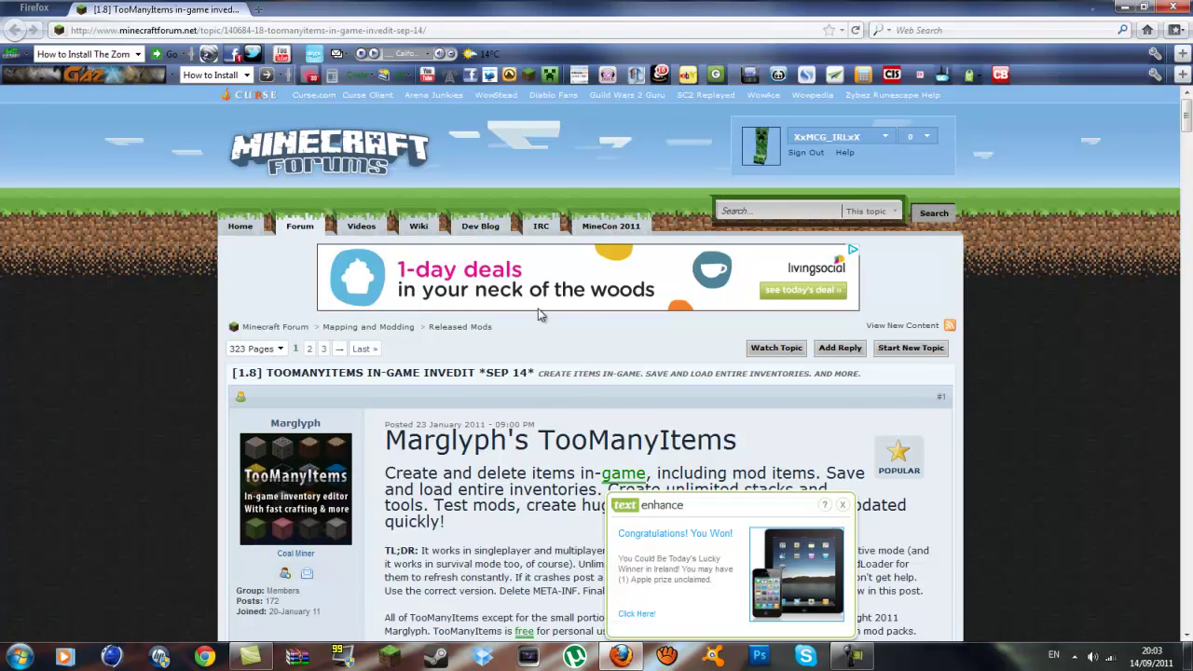
pyautogui.scroll(-3, 620, 509)
pyautogui.scroll(3, 197, 186)
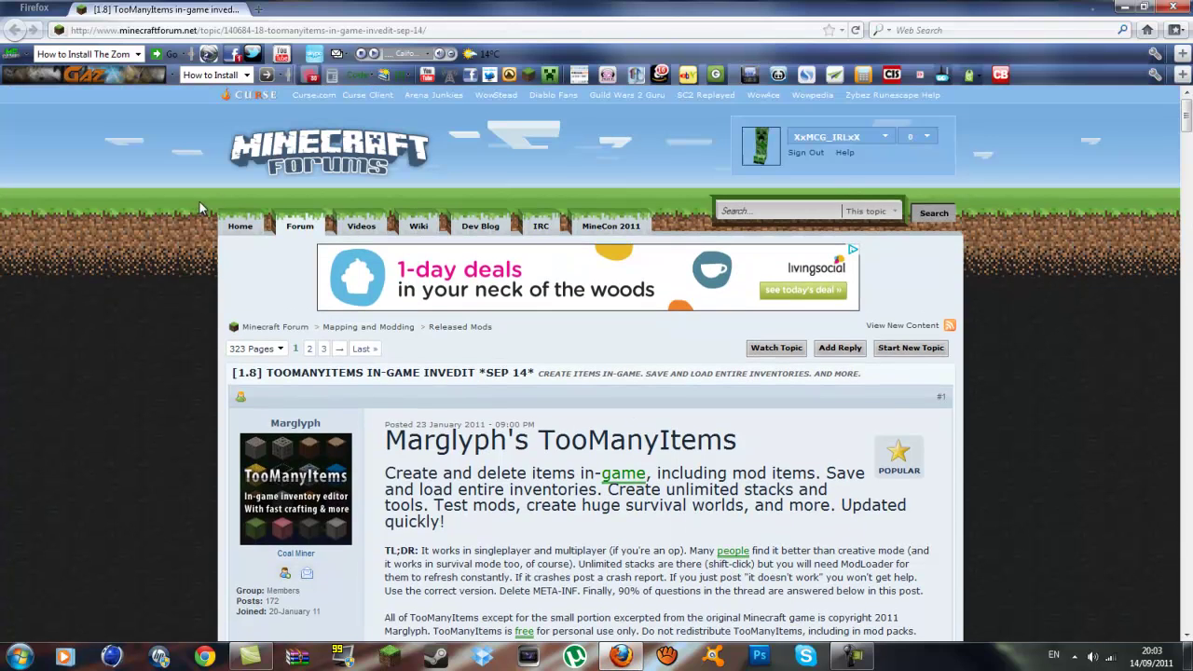
pyautogui.moveTo(1187, 118); pyautogui.dragTo(1188, 138)
pyautogui.scroll(-15, 804, 208)
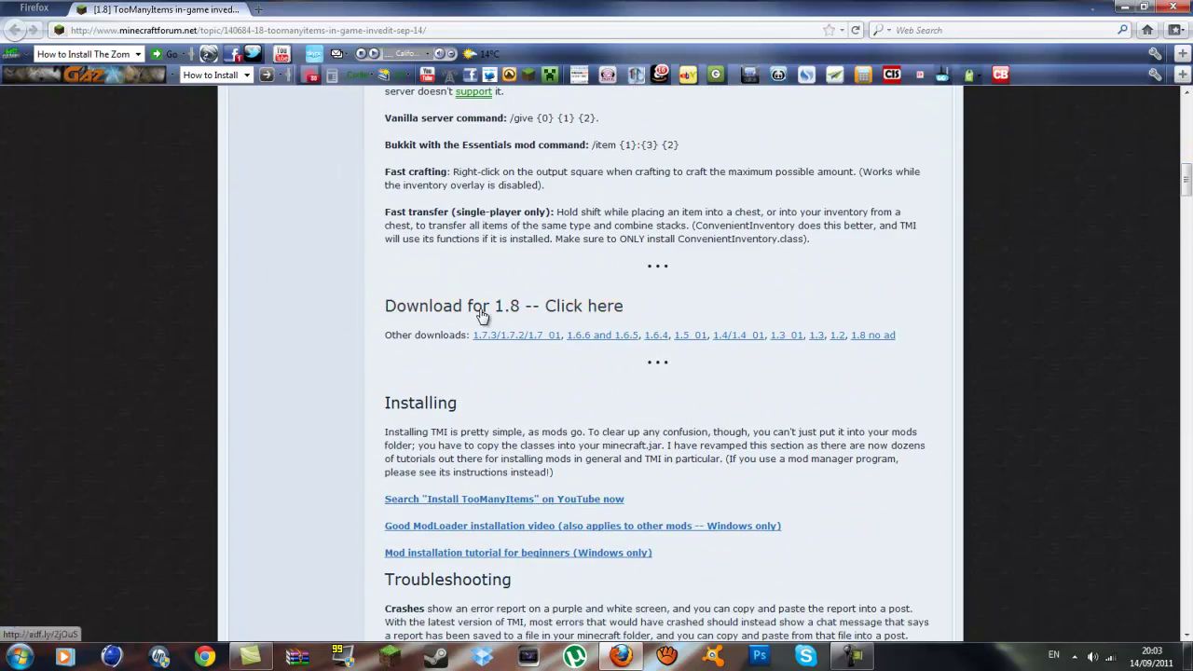
pyautogui.scroll(20, 708, 310)
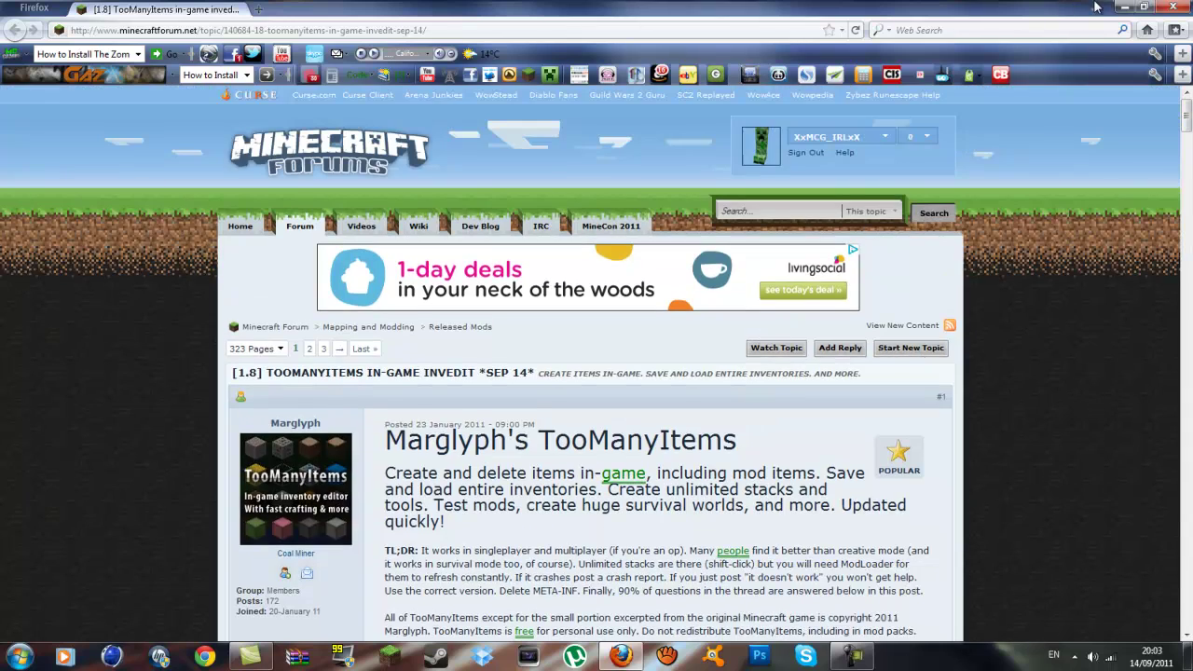
# Step: Minimize the browser and move the TooManyItems zip to the middle of the desktop
pyautogui.click(1124, 7)
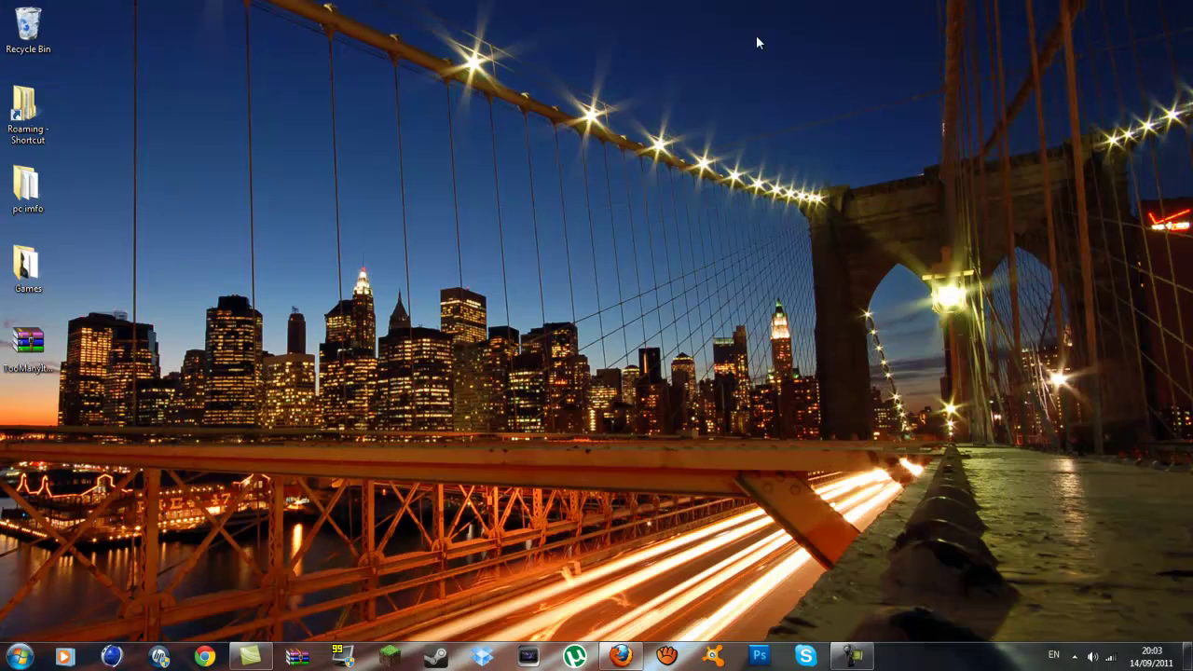
pyautogui.click(26, 353)
pyautogui.moveTo(22, 362); pyautogui.dragTo(531, 362)
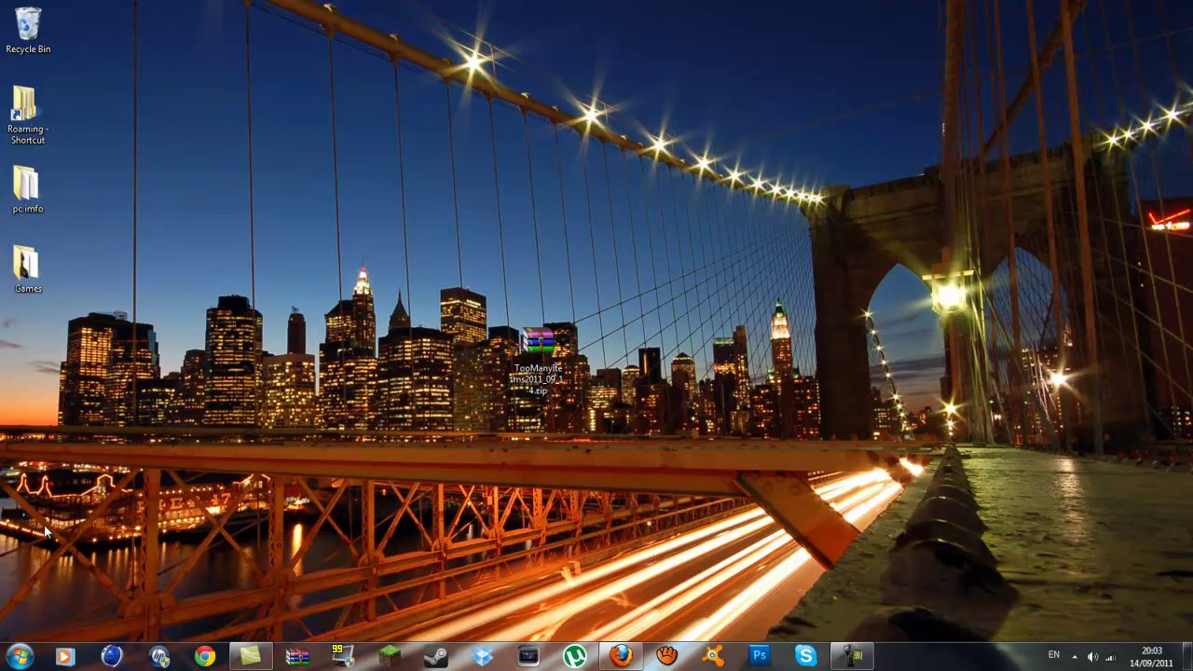
# Step: Search Windows for %appdata%, open the Roaming folder and shift its window toward the middle of the desktop
pyautogui.click(26, 657)
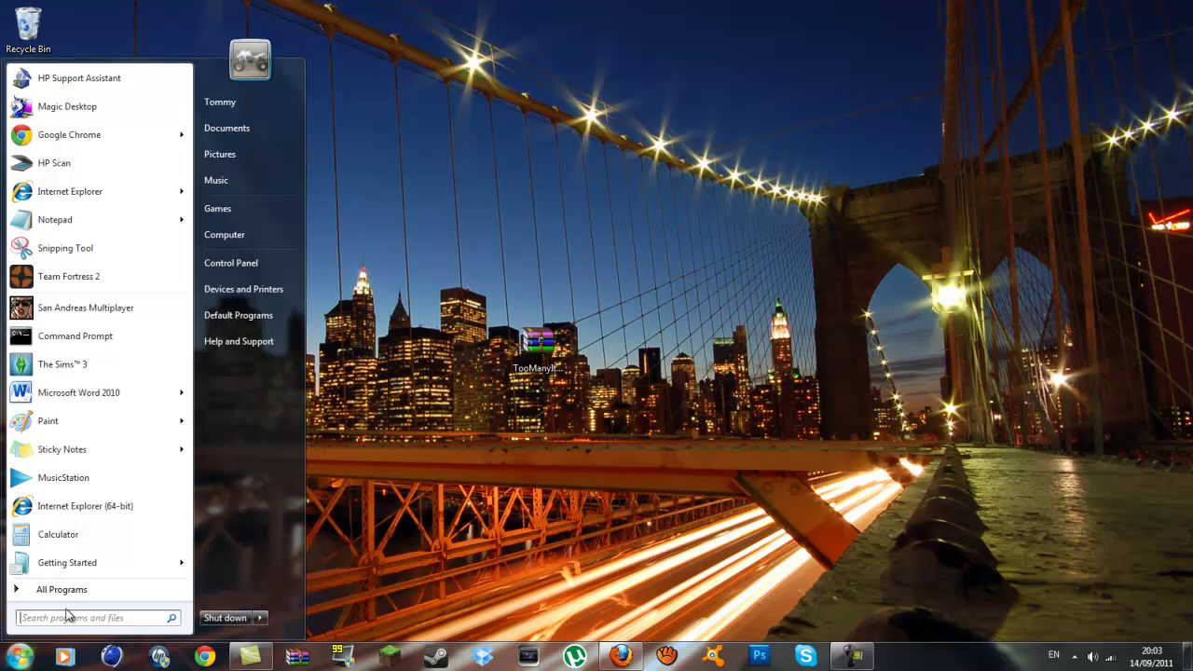
pyautogui.write('%ap')
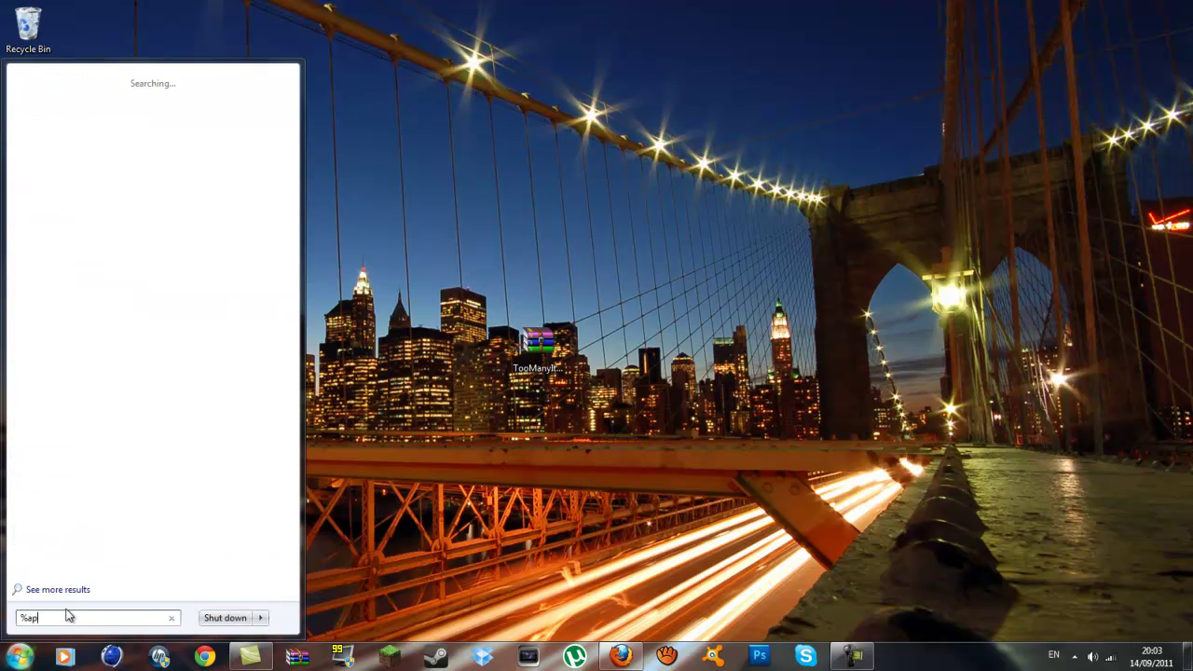
pyautogui.write('pdata')
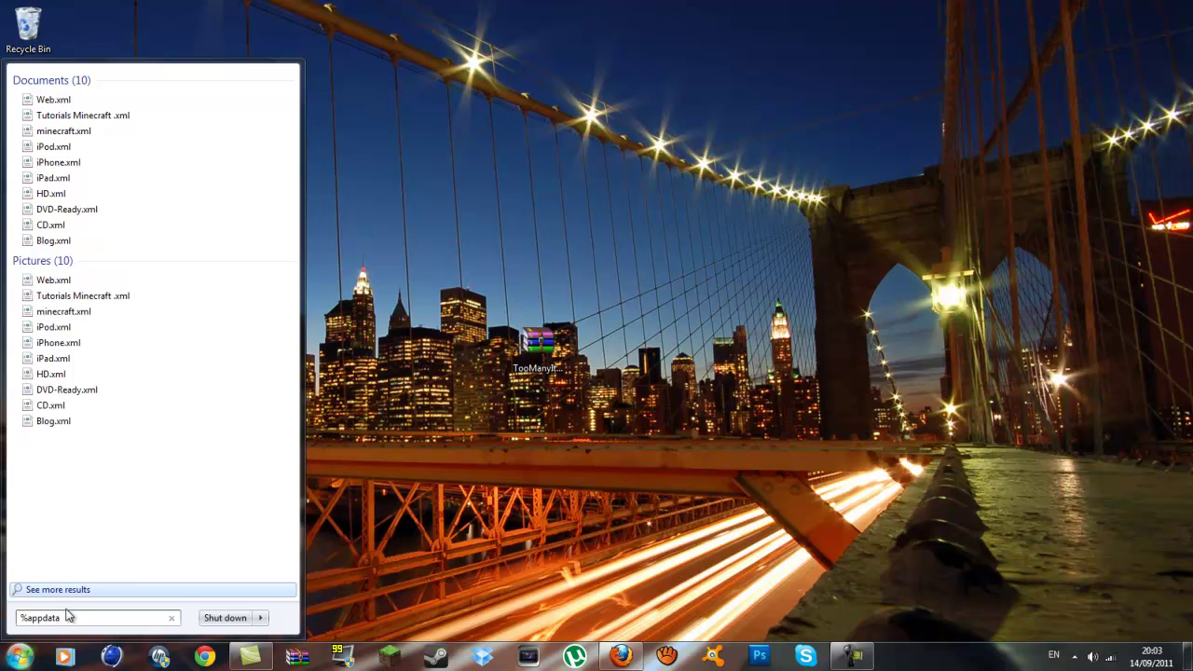
pyautogui.write('%')
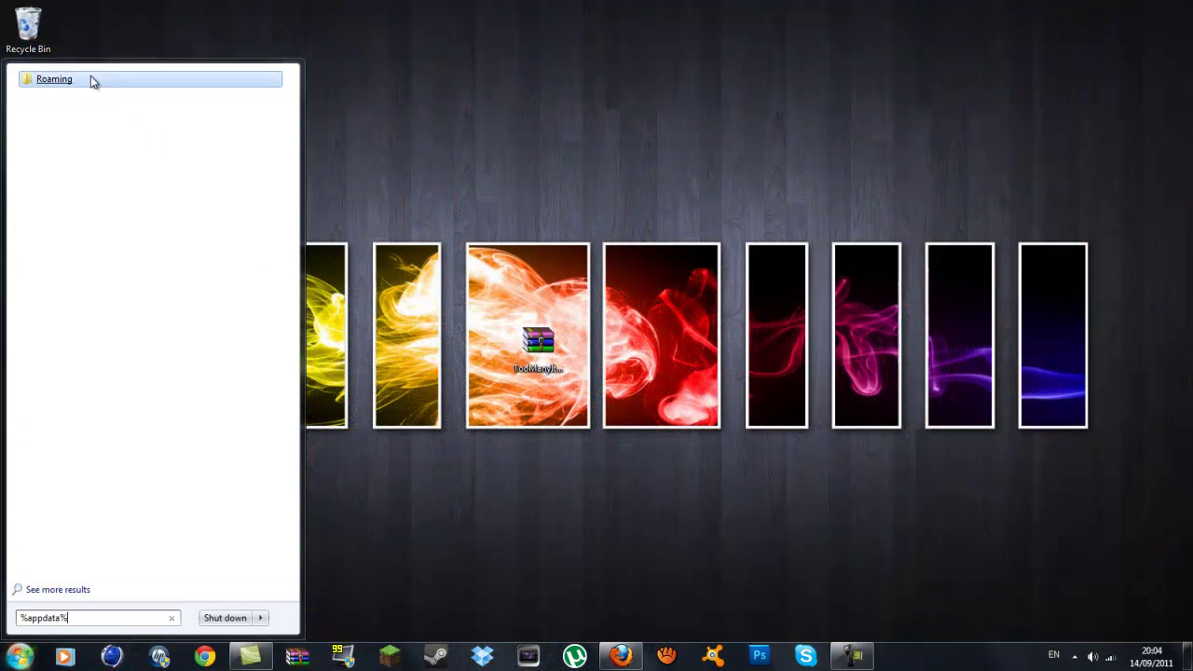
pyautogui.click(74, 80)
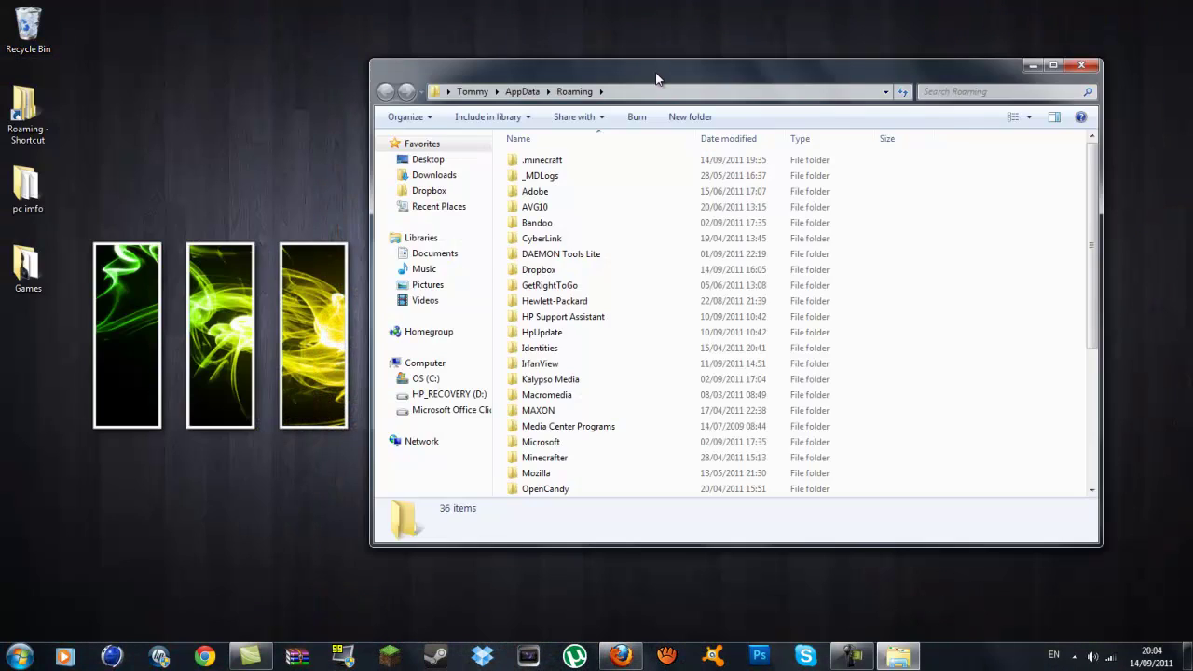
pyautogui.moveTo(657, 75); pyautogui.dragTo(593, 58)
# Step: Back up the .minecraft folder by copying it from Roaming to the desktop
pyautogui.click(455, 146)
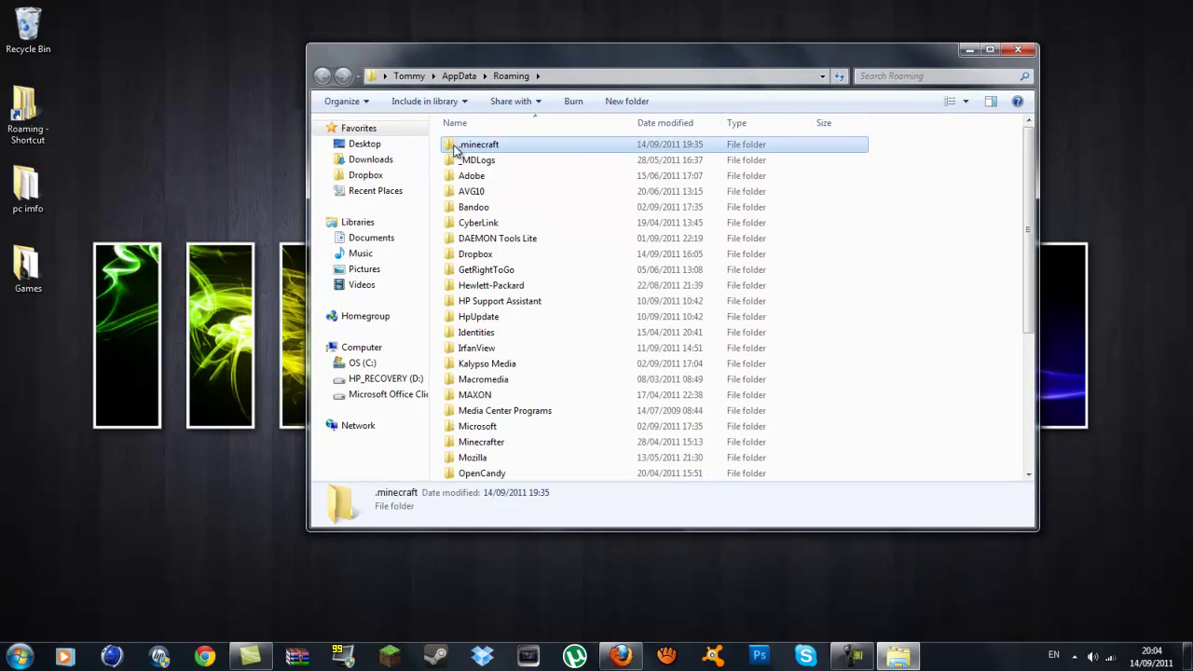
pyautogui.rightClick(455, 146)
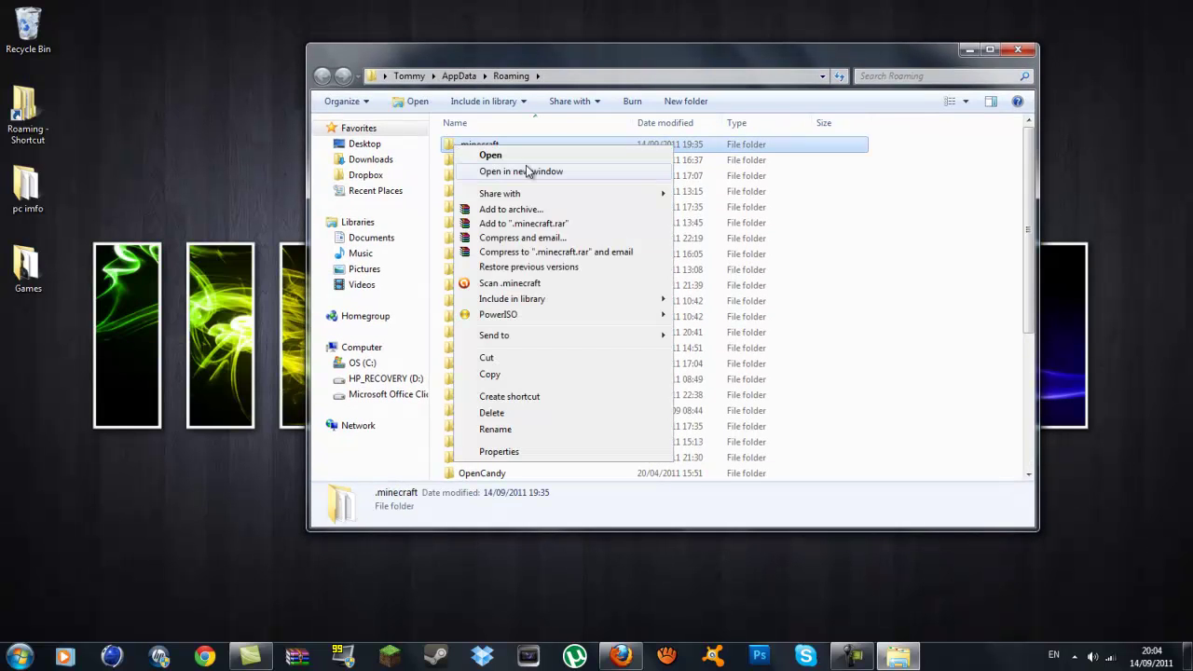
pyautogui.click(517, 374)
pyautogui.rightClick(30, 333)
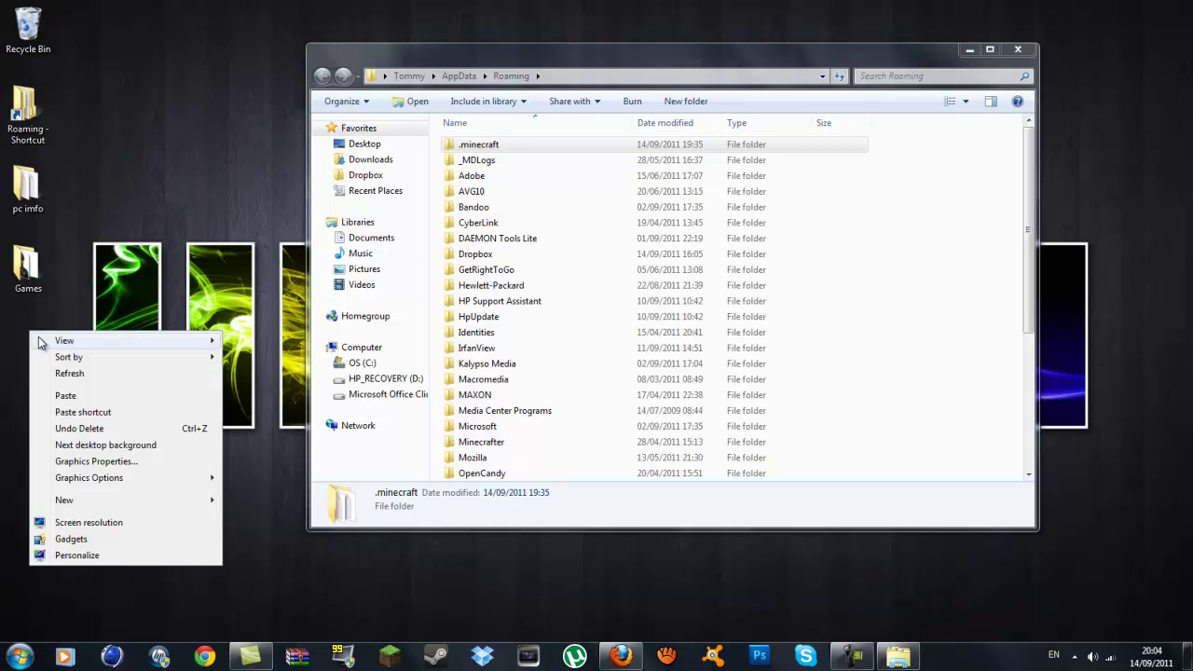
pyautogui.click(84, 397)
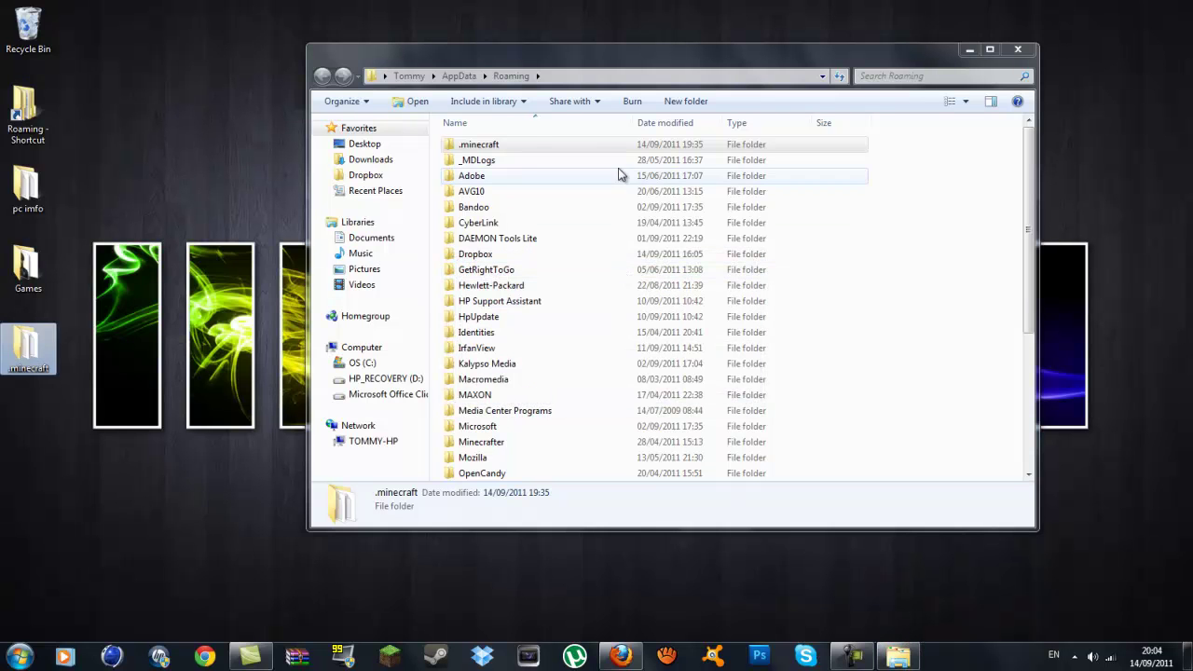
# Step: Open the bin folder inside the original .minecraft folder in Roaming
pyautogui.click(519, 148)
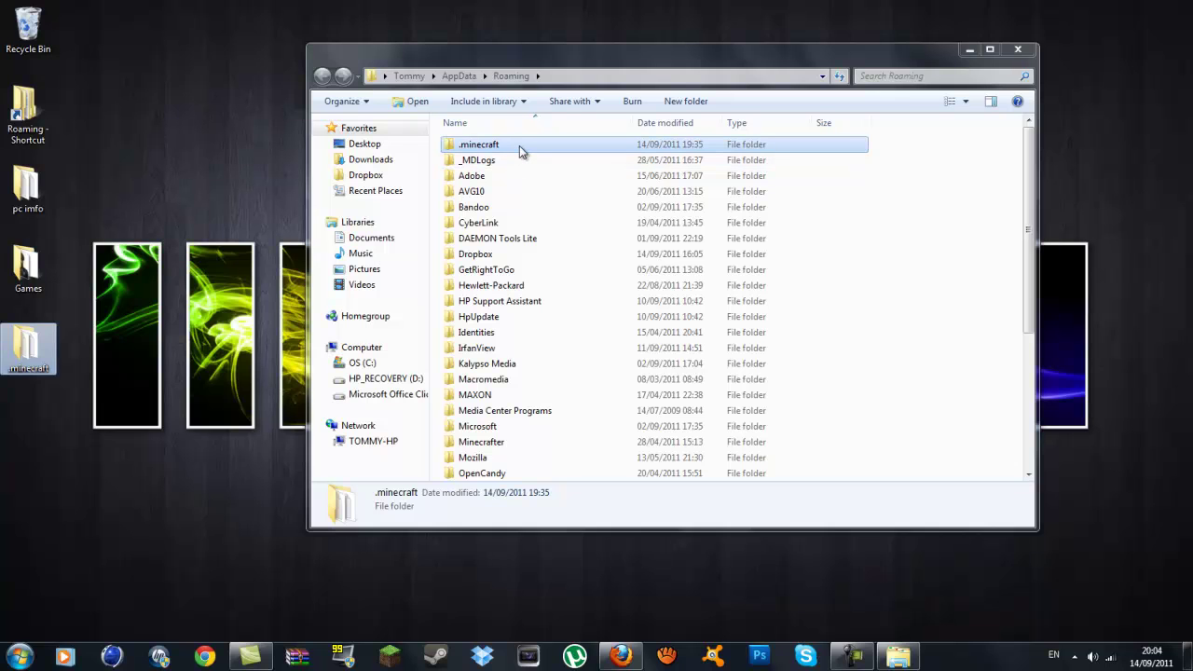
pyautogui.doubleClick(520, 145)
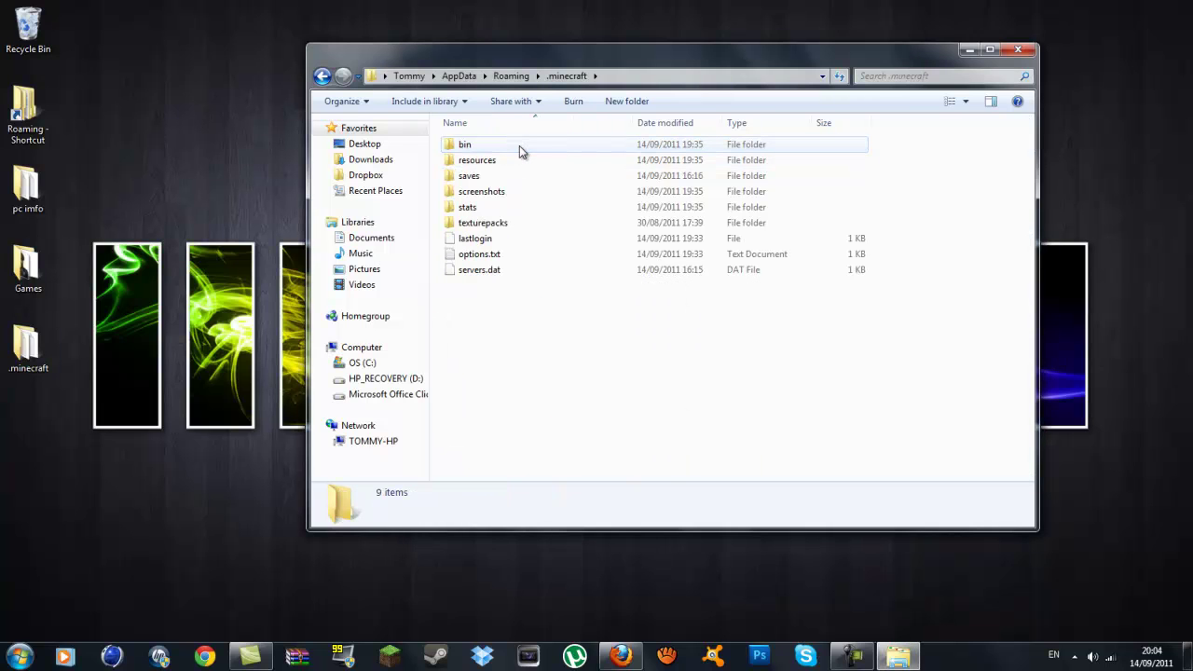
pyautogui.doubleClick(520, 149)
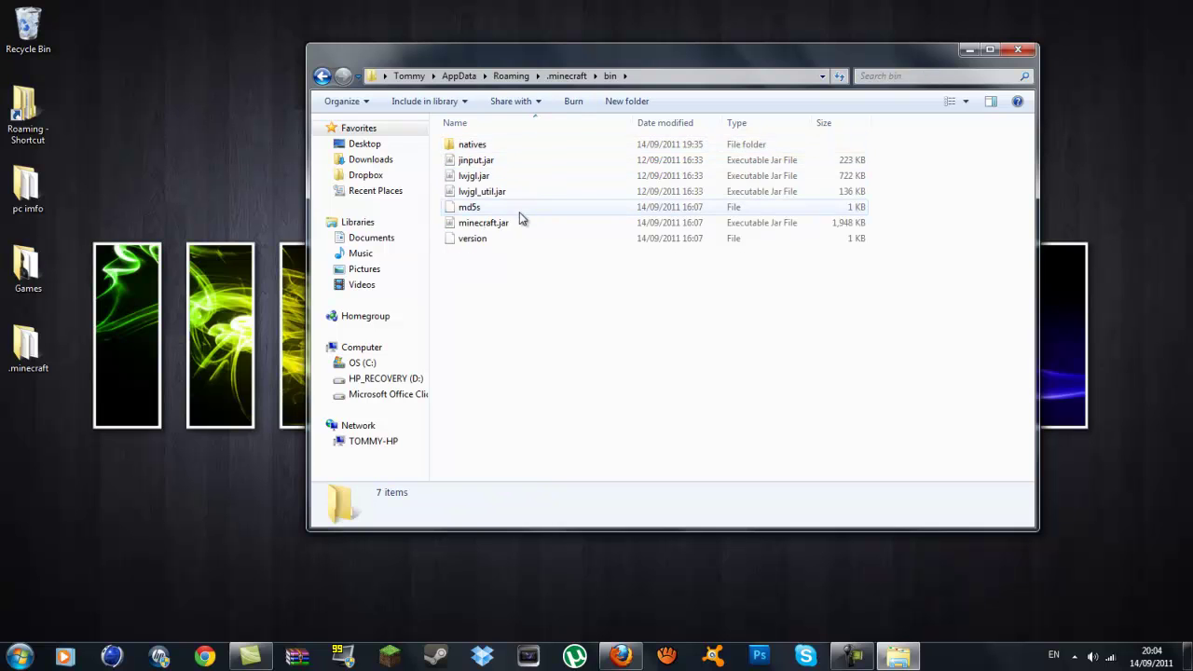
# Step: Open minecraft.jar with WinRAR archiver and dismiss the license reminder
pyautogui.click(521, 227)
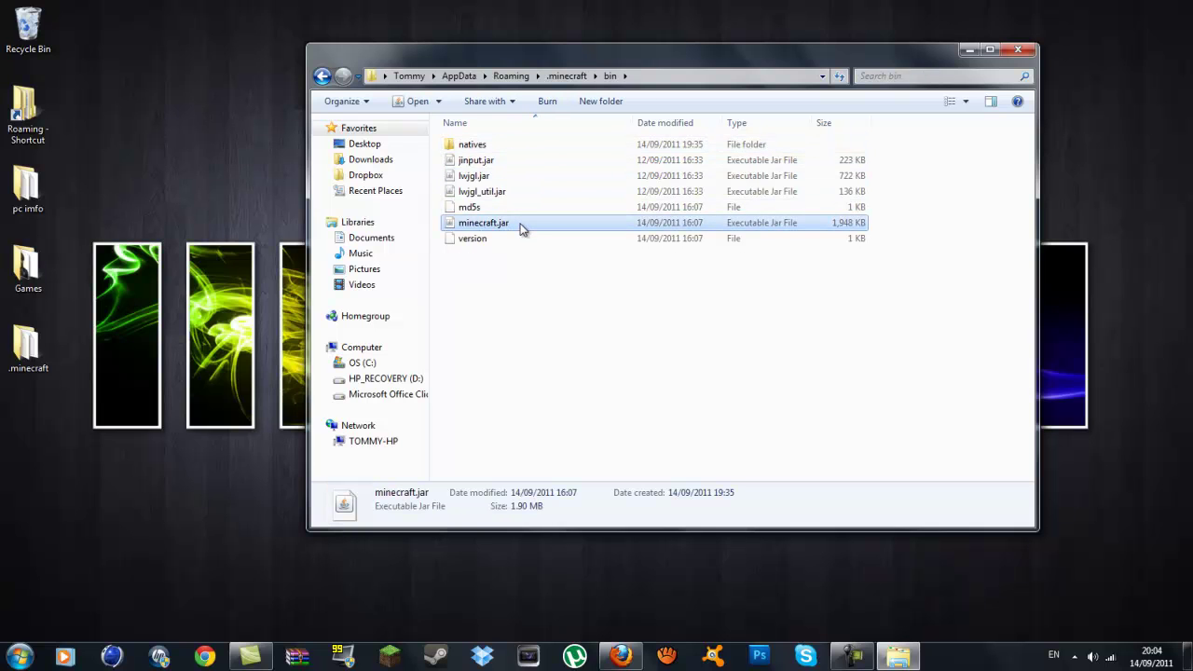
pyautogui.rightClick(520, 228)
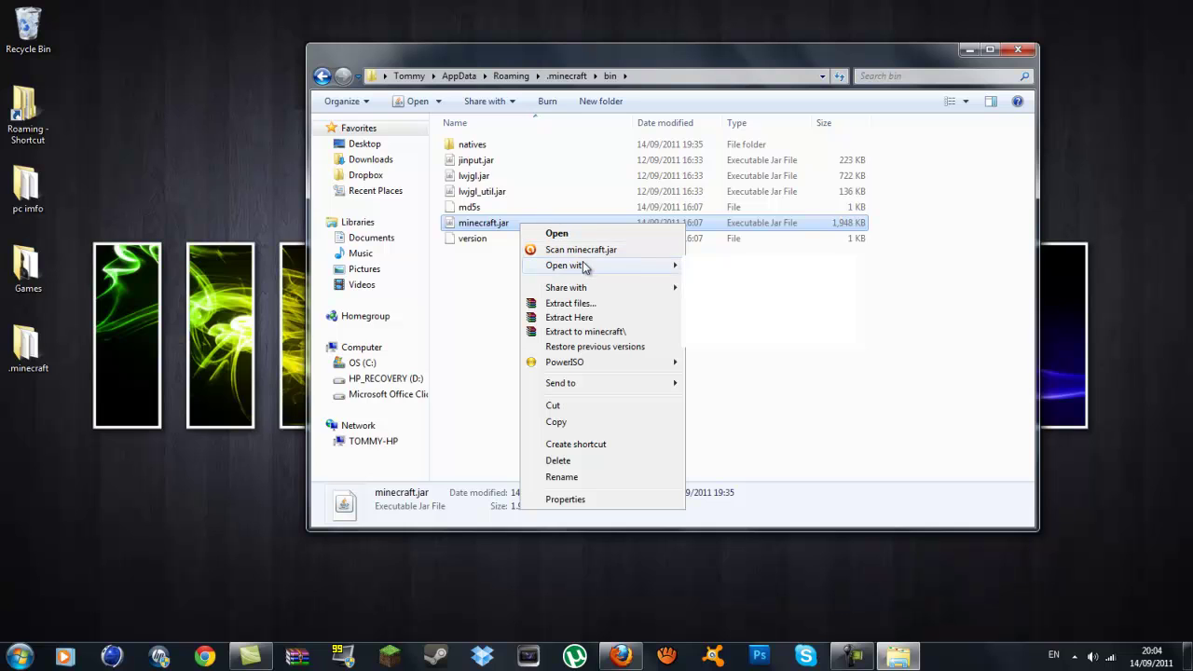
pyautogui.moveTo(589, 266)
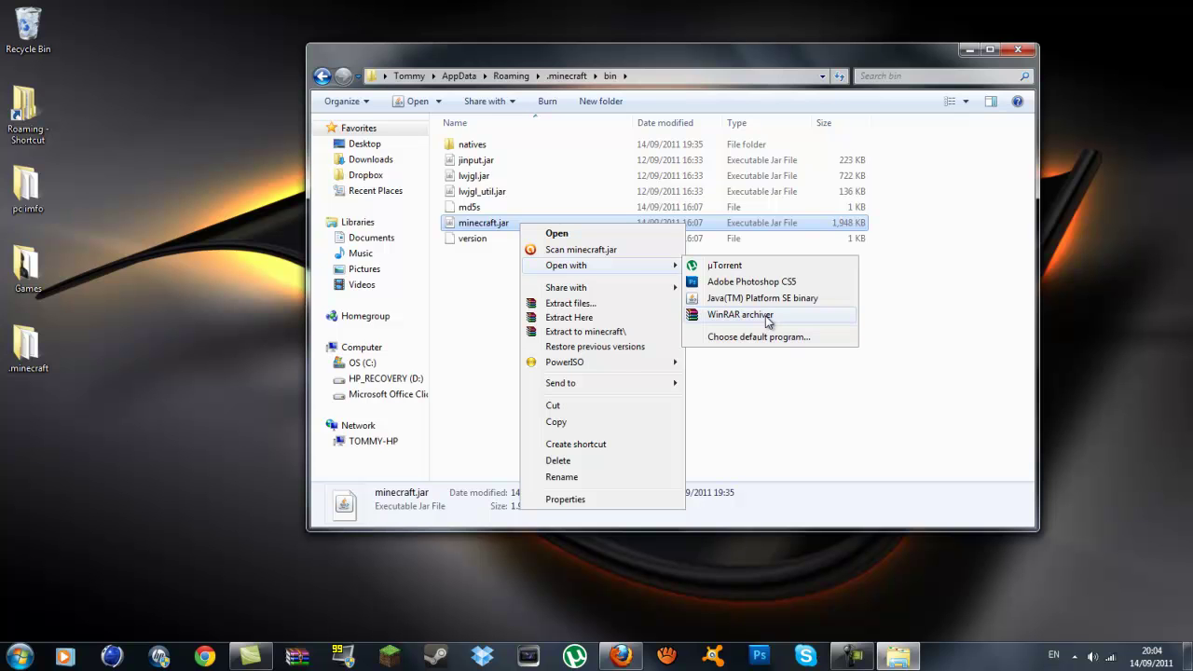
pyautogui.click(768, 318)
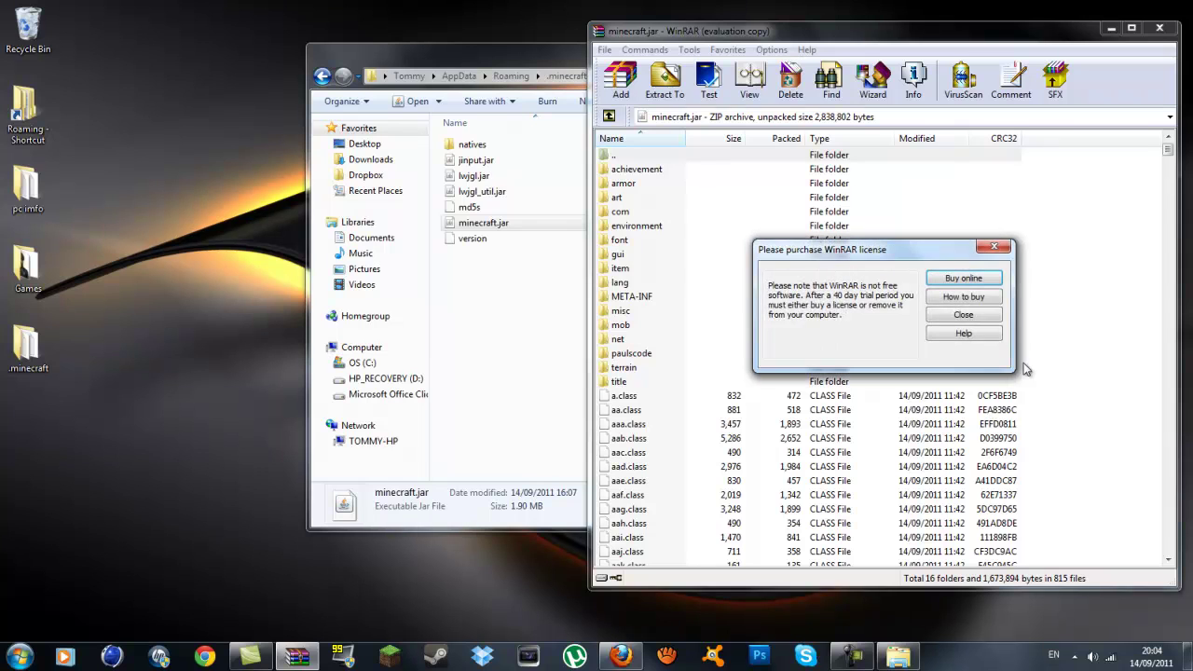
pyautogui.click(964, 314)
# Step: Close the bin folder window and maximize the minecraft.jar archive window
pyautogui.moveTo(832, 34); pyautogui.dragTo(582, 79)
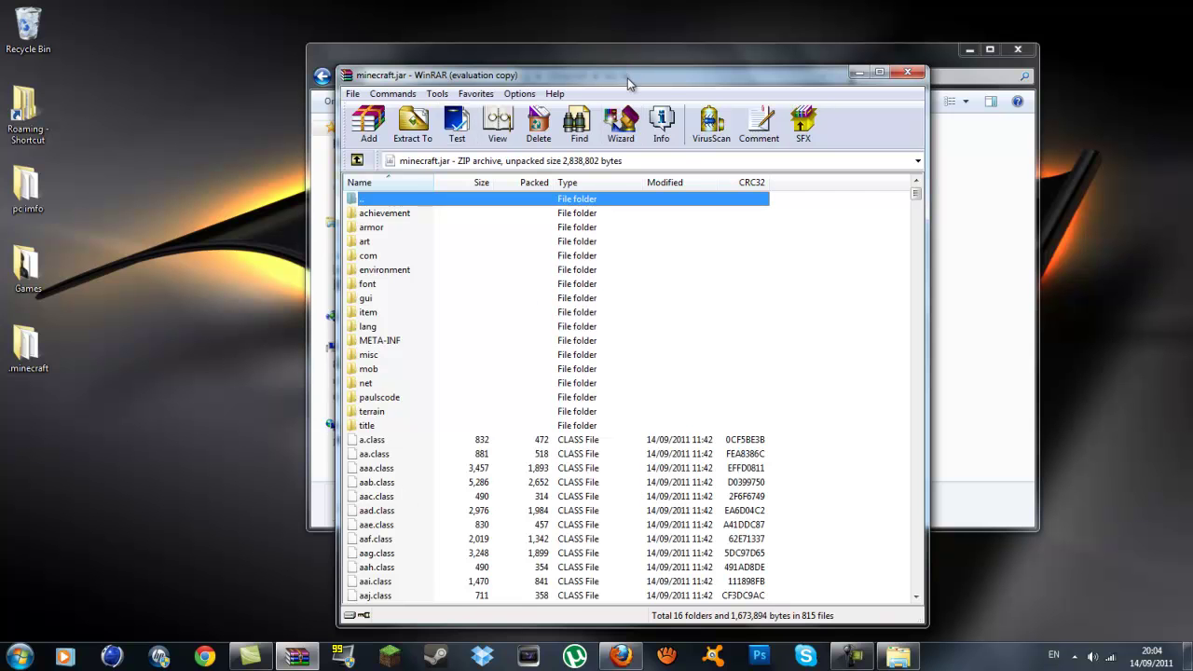
pyautogui.moveTo(627, 84); pyautogui.dragTo(630, 261)
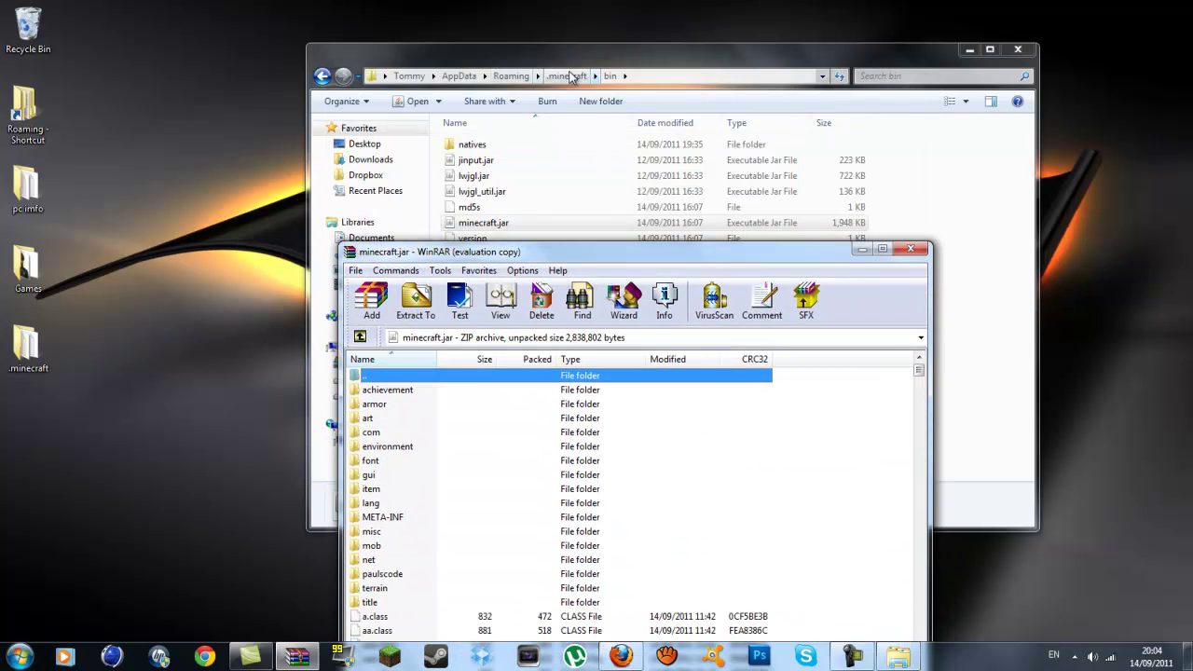
pyautogui.click(1016, 48)
pyautogui.moveTo(778, 253); pyautogui.dragTo(783, 105)
pyautogui.doubleClick(839, 101)
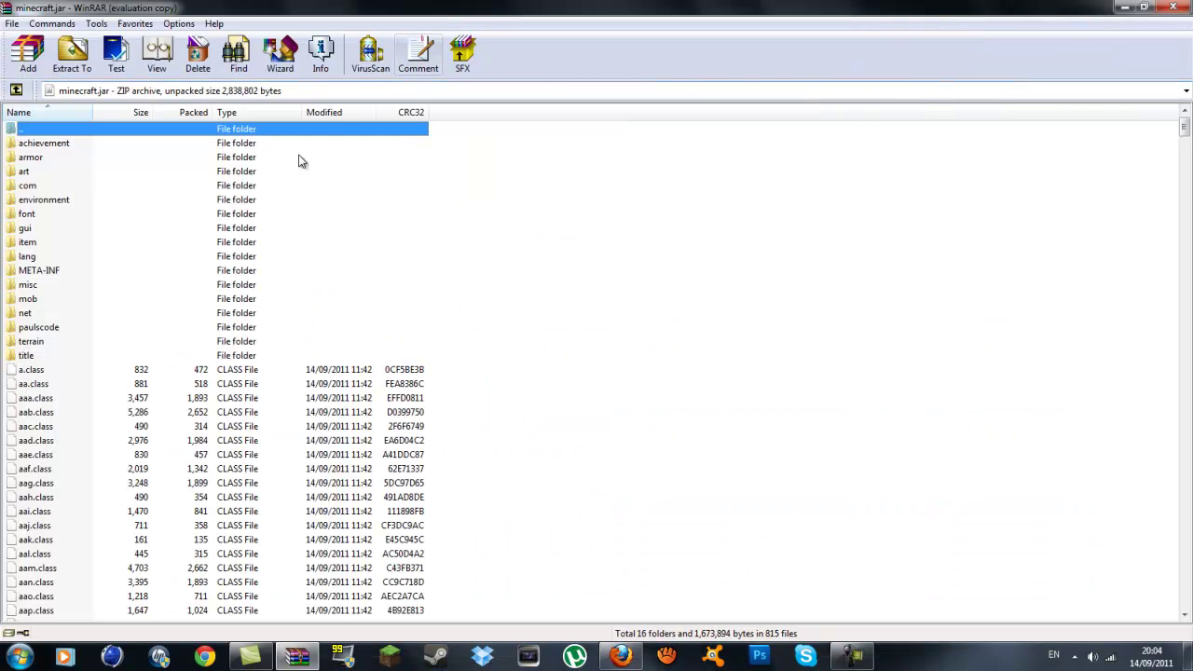
# Step: Delete the META-INF folder from the minecraft.jar archive
pyautogui.click(154, 272)
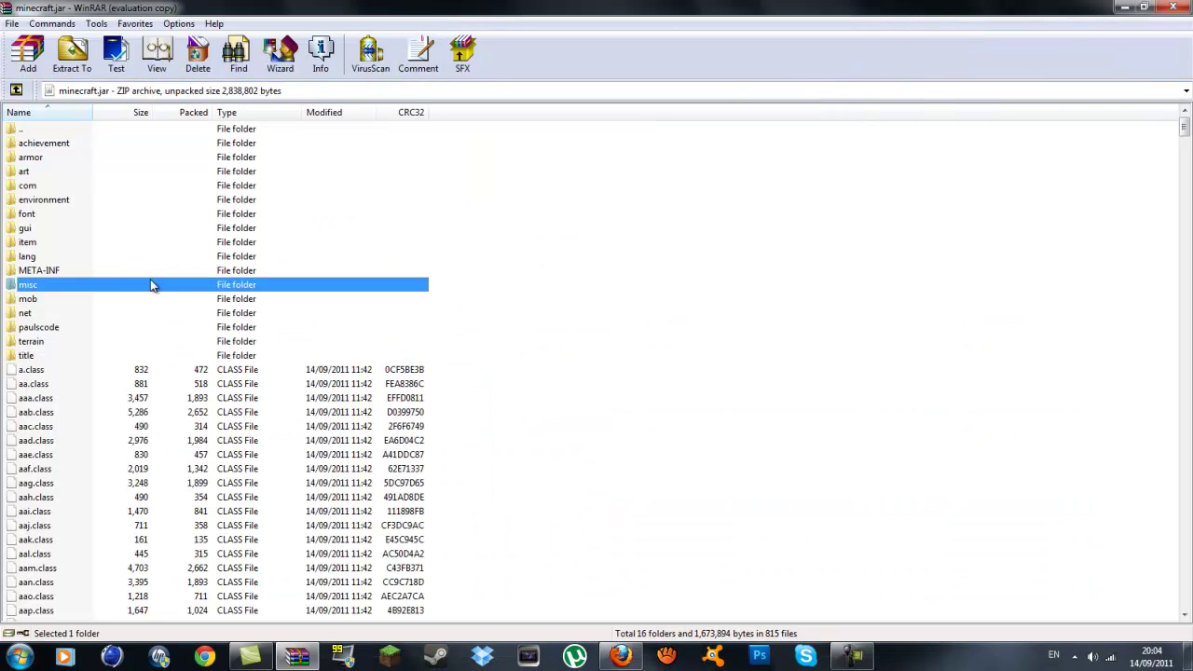
pyautogui.rightClick(52, 273)
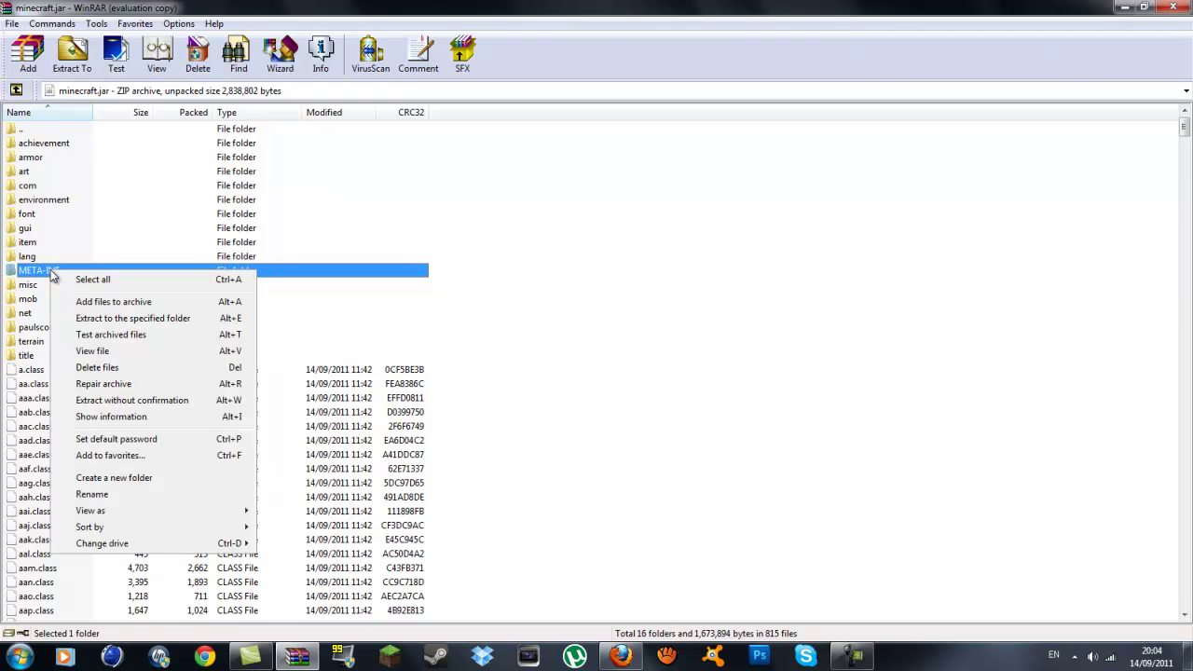
pyautogui.click(140, 369)
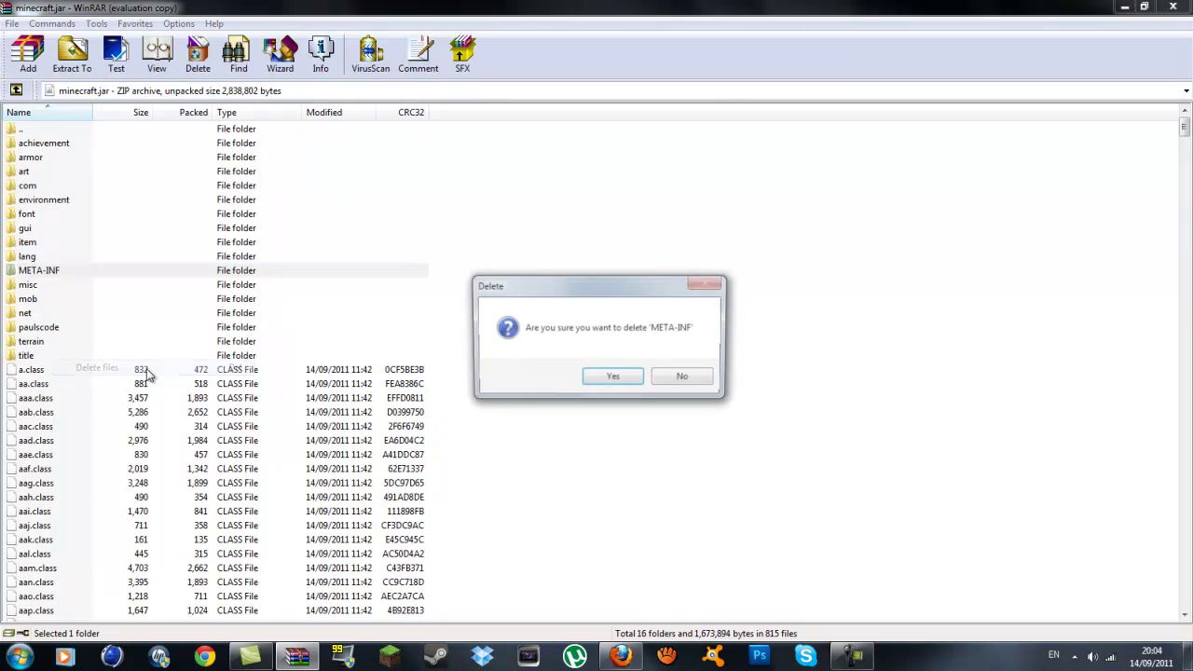
pyautogui.click(614, 379)
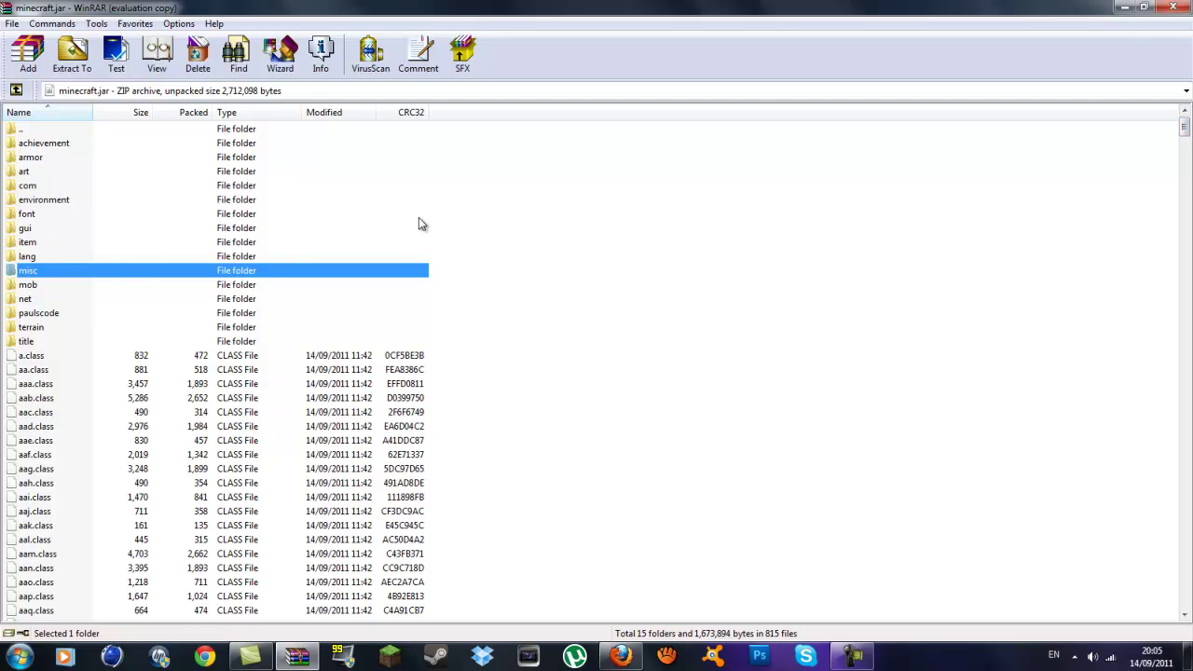
pyautogui.click(1112, 183)
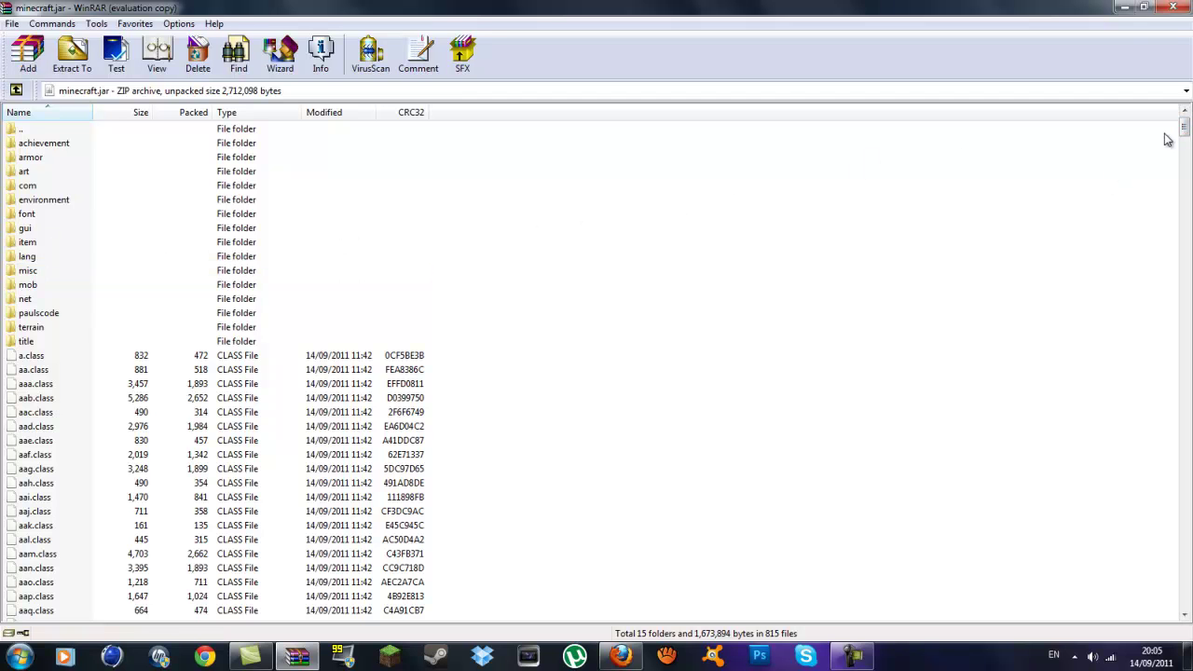
# Step: Minimize minecraft.jar, open the TooManyItems zip from the desktop without the license reminder, and place its window clear of the zip icon
pyautogui.moveTo(1182, 127)
pyautogui.mouseDown()
pyautogui.moveTo(1190, 247)
pyautogui.moveTo(1184, 121)
pyautogui.mouseUp()
pyautogui.click(1123, 8)
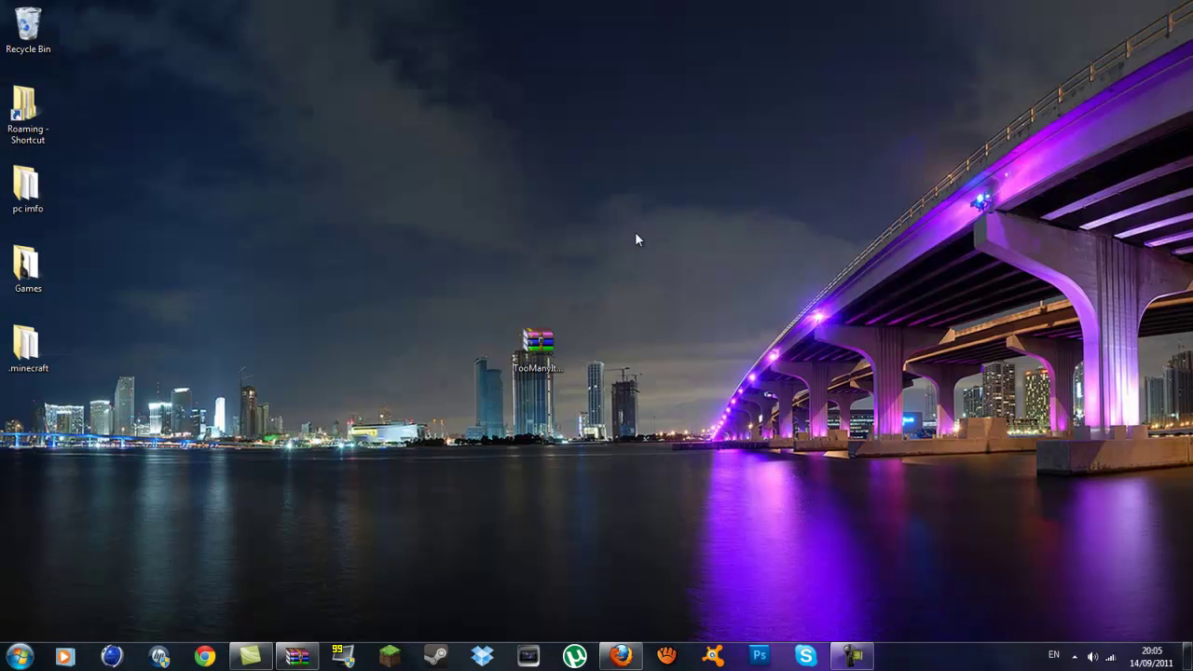
pyautogui.doubleClick(539, 346)
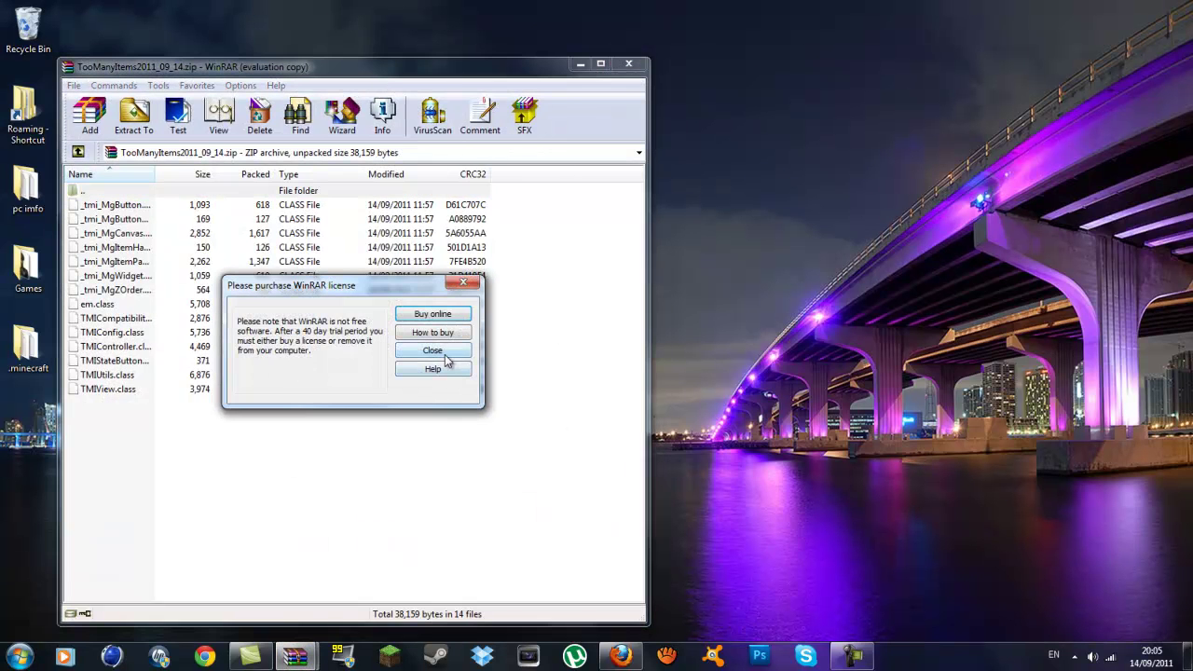
pyautogui.click(440, 351)
pyautogui.moveTo(480, 70); pyautogui.dragTo(1016, 39)
# Step: Add all the TooManyItems class files to minecraft.jar using the add and replace files mode, and close both archives
pyautogui.moveTo(300, 656)
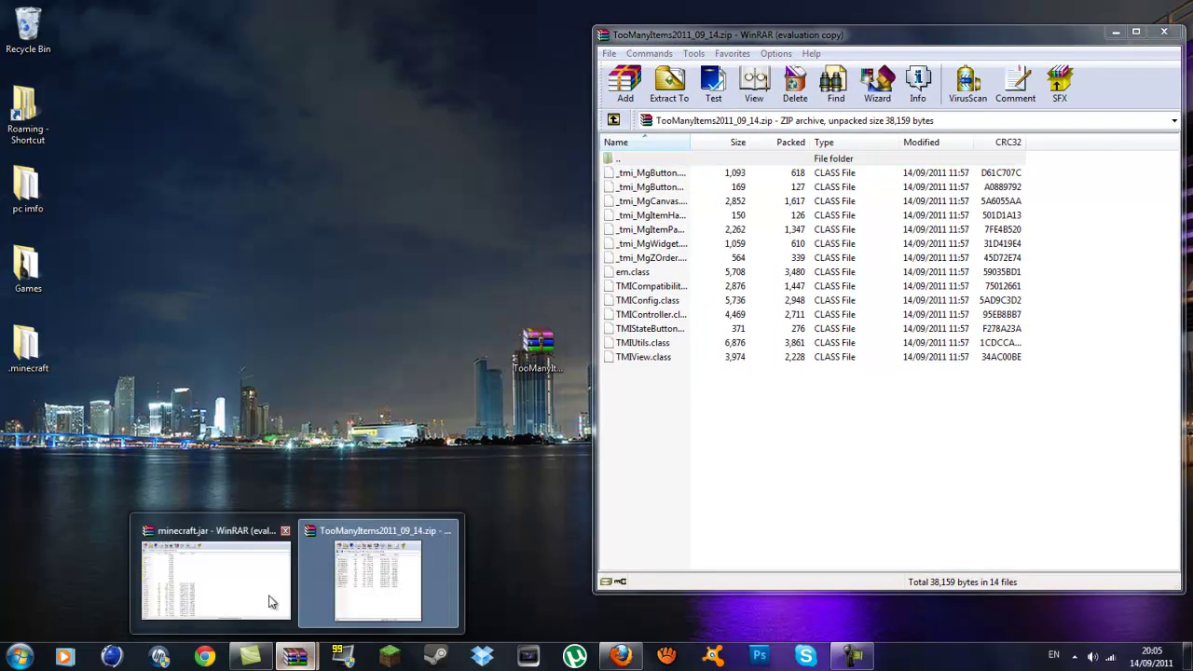
pyautogui.click(250, 598)
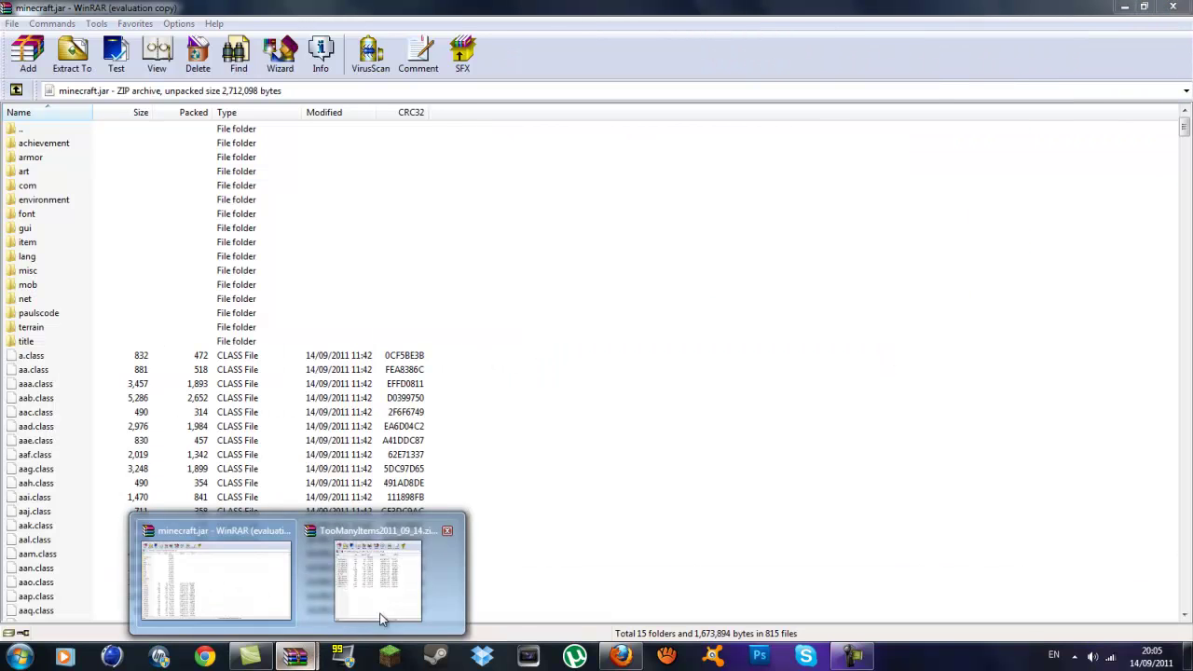
pyautogui.click(382, 617)
pyautogui.moveTo(638, 404); pyautogui.dragTo(617, 180)
pyautogui.moveTo(786, 224); pyautogui.dragTo(75, 570)
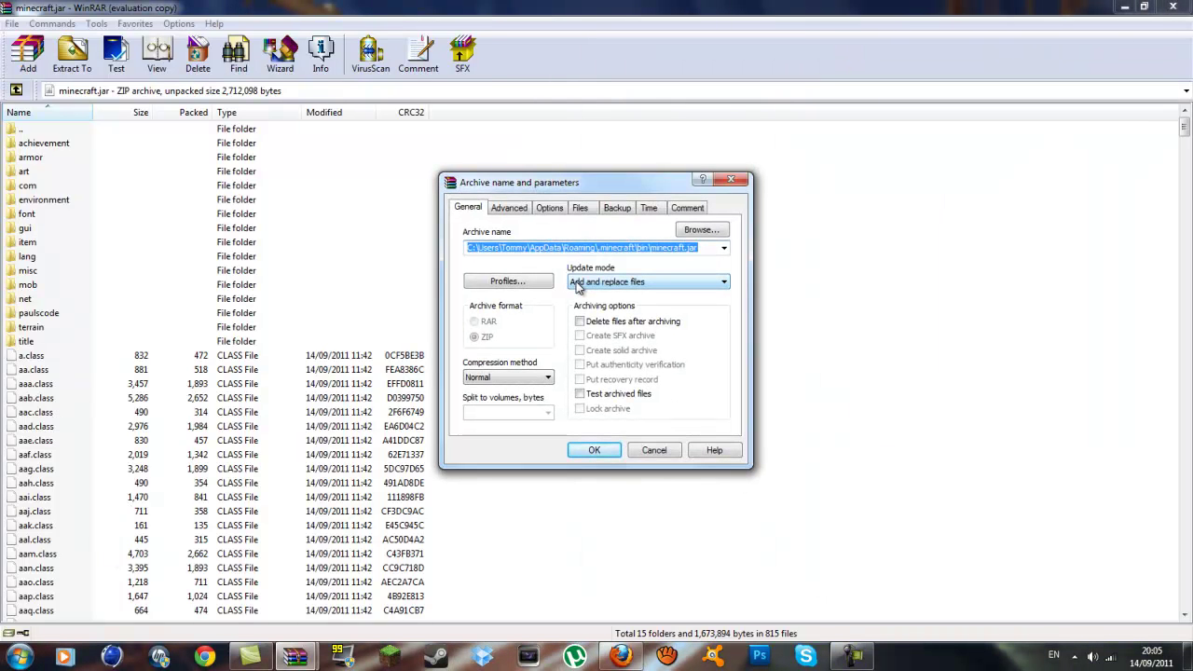
pyautogui.click(595, 450)
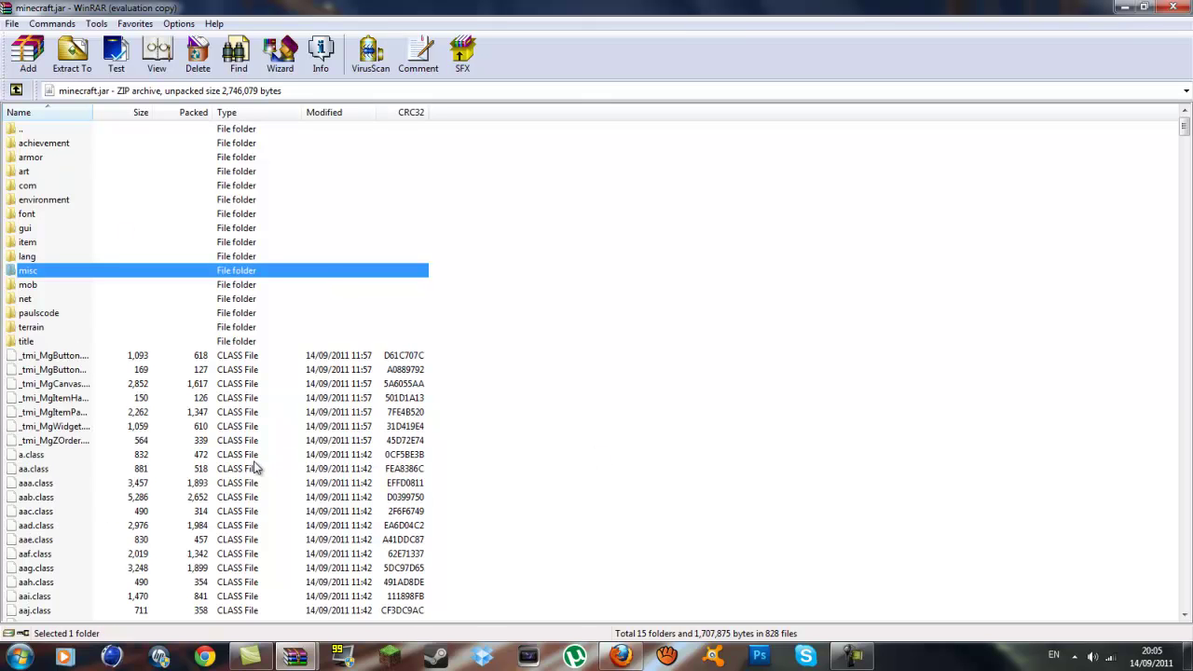
pyautogui.click(1182, 9)
pyautogui.click(1173, 25)
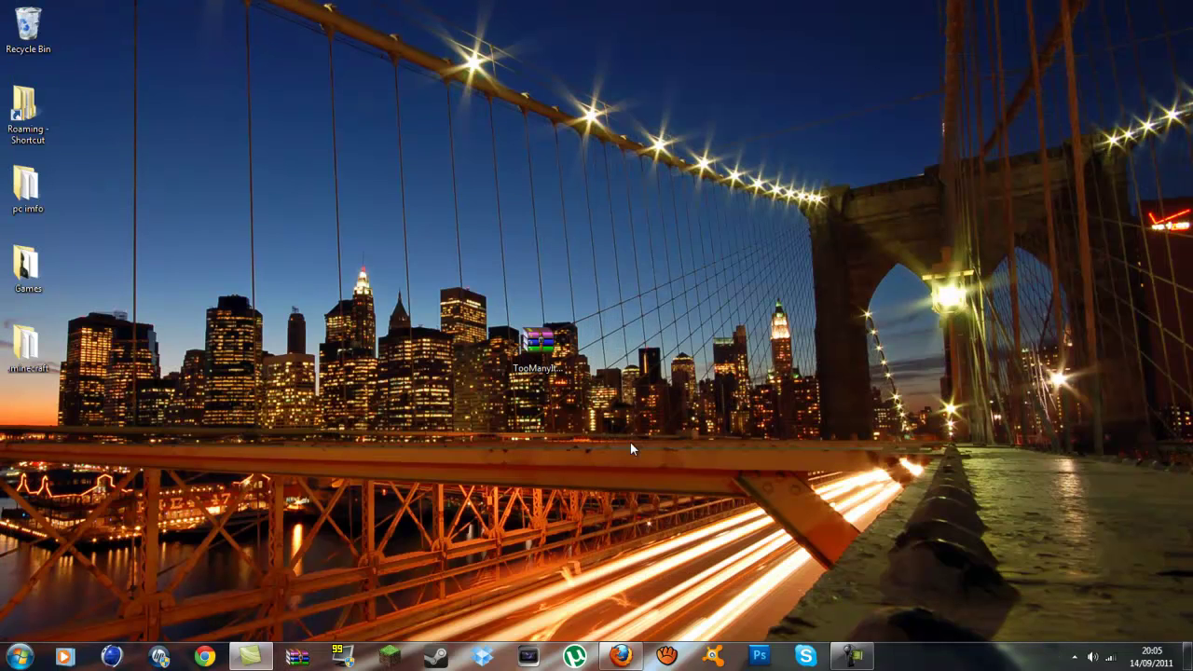
# Step: Launch Minecraft and log in with the remembered account credentials
pyautogui.click(390, 656)
pyautogui.click(640, 341)
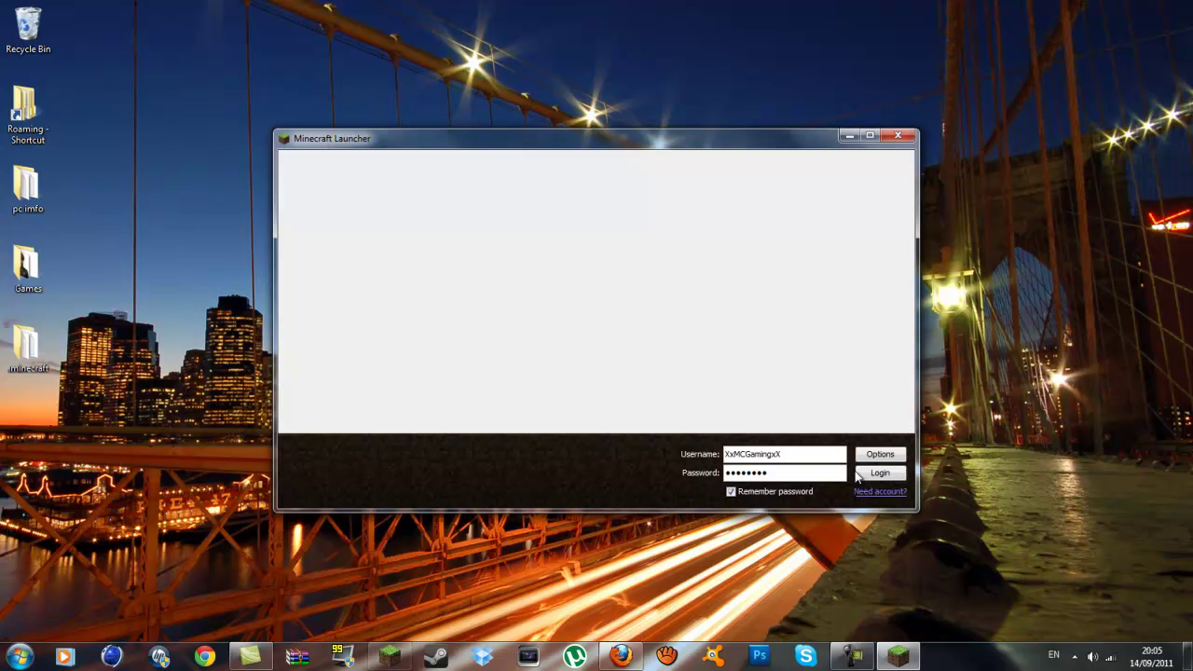
pyautogui.click(881, 475)
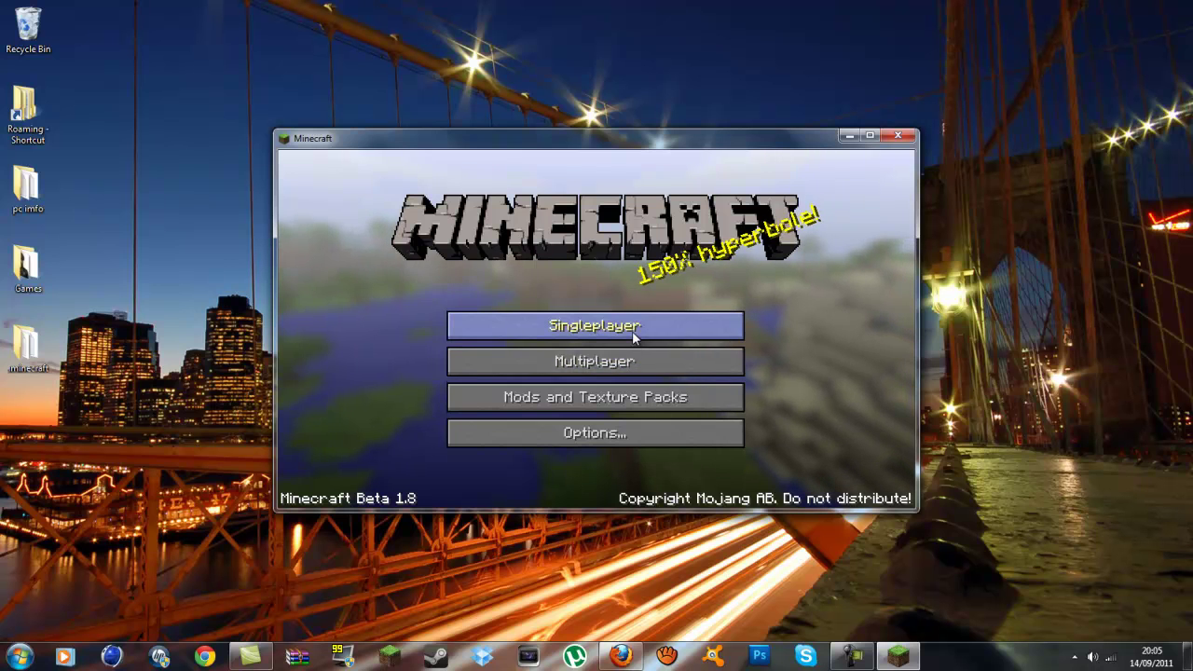
# Step: Create a new singleplayer world named New World in Survival mode
pyautogui.click(634, 336)
pyautogui.click(736, 439)
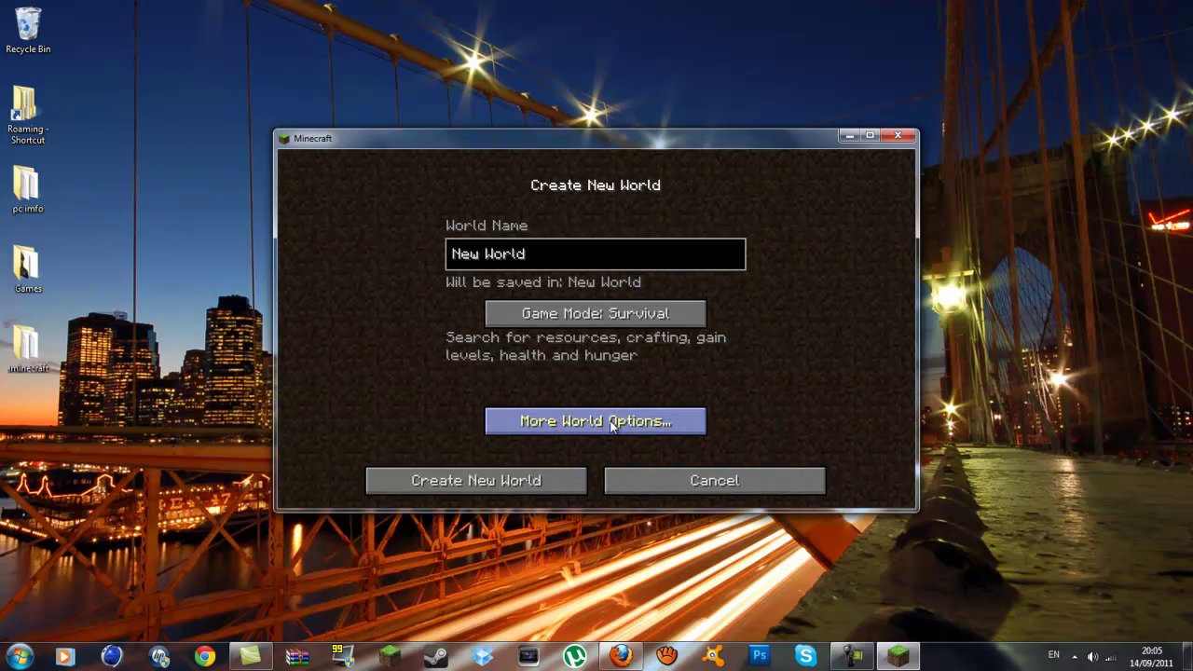
pyautogui.click(481, 490)
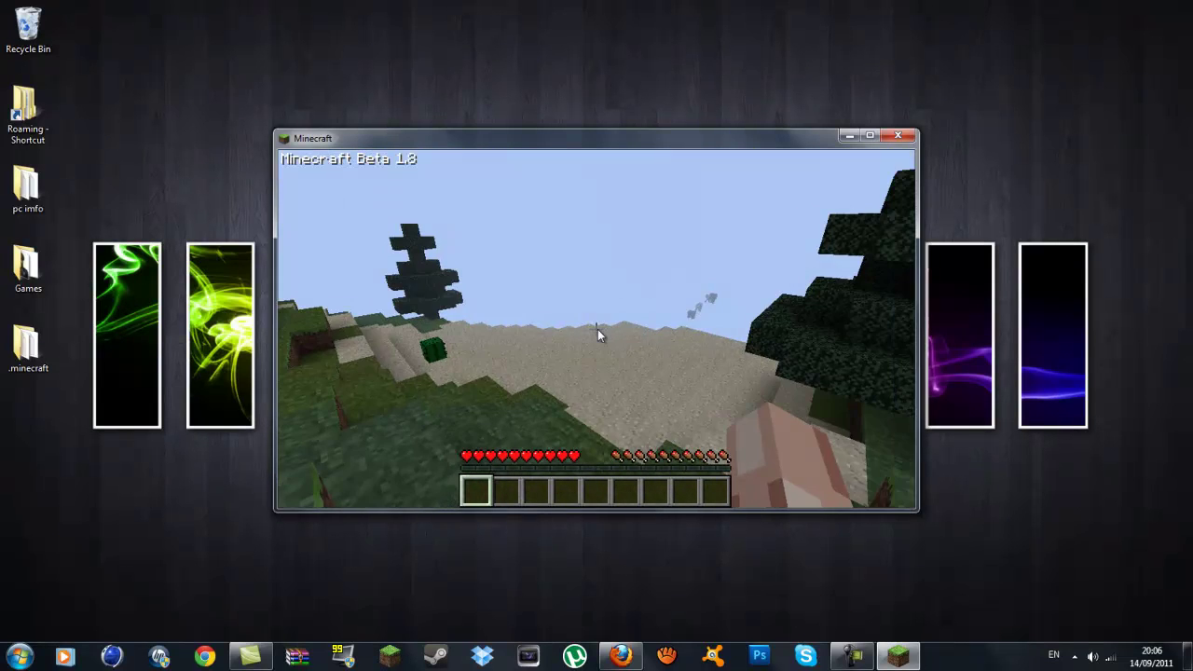
# Step: Set the brightness to +36% in the video settings and return to the game
pyautogui.press('Escape')
pyautogui.click(591, 371)
pyautogui.click(597, 383)
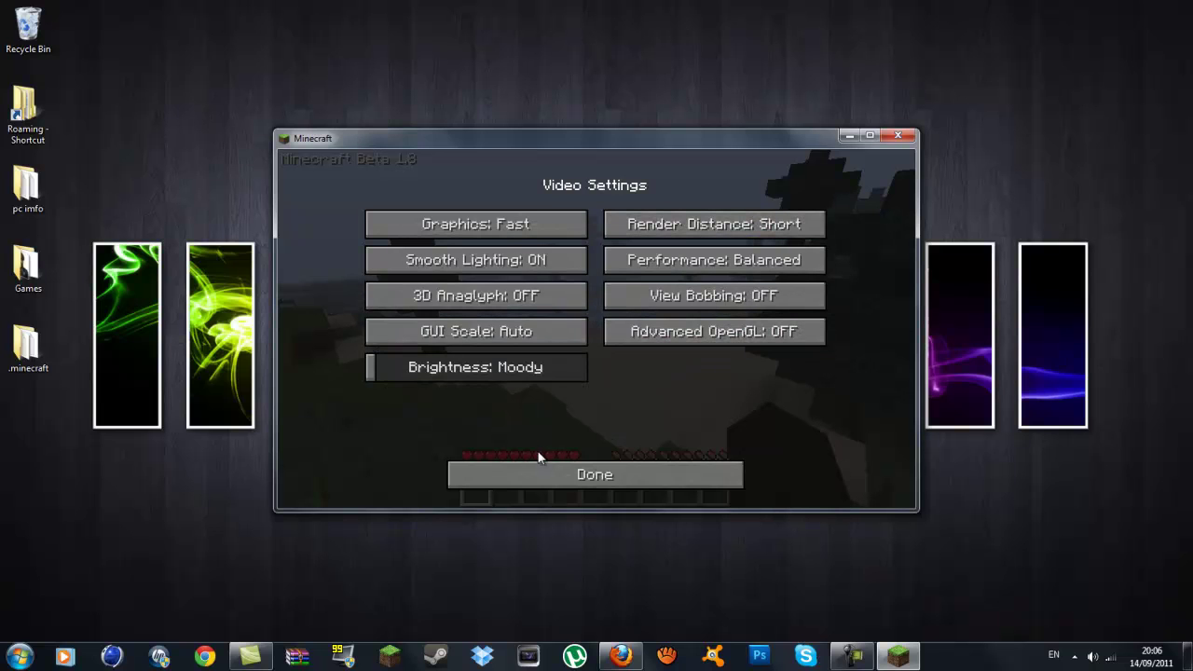
pyautogui.moveTo(408, 376); pyautogui.dragTo(450, 367)
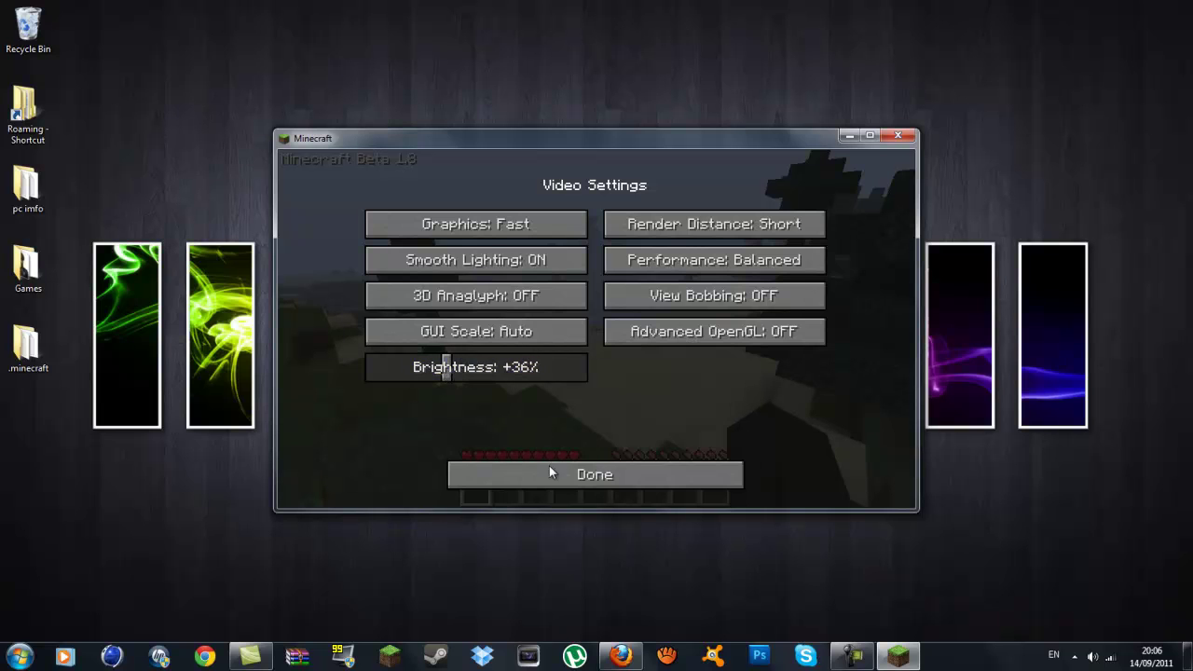
pyautogui.click(552, 466)
pyautogui.click(589, 475)
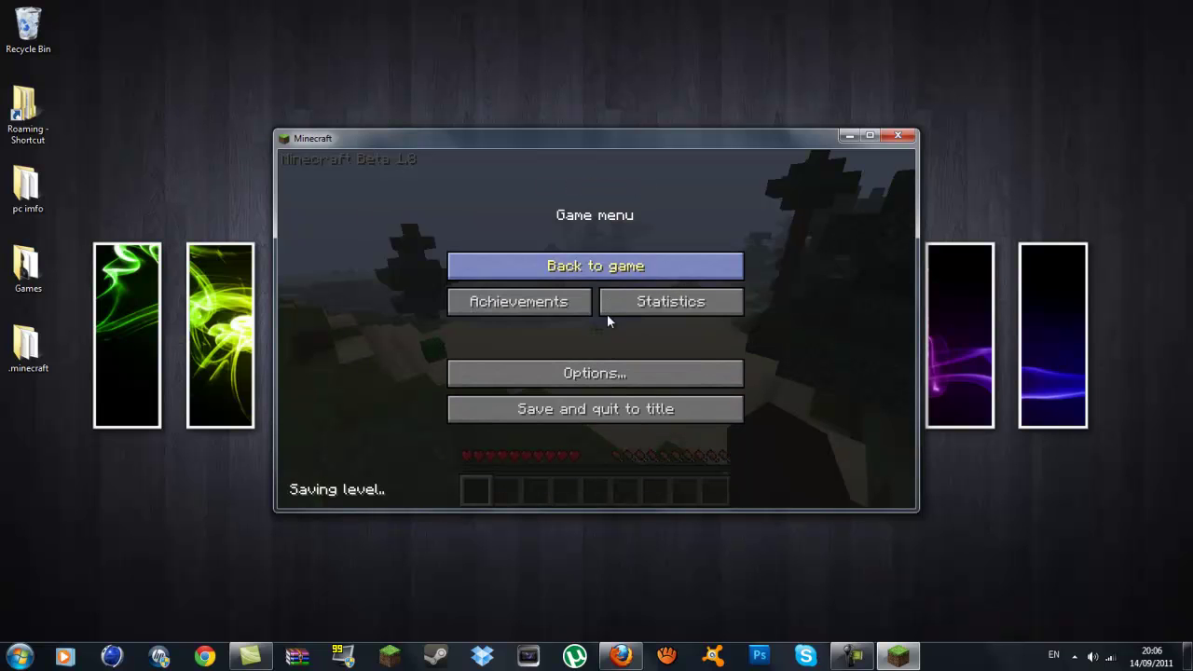
pyautogui.click(606, 274)
# Step: Open the inventory and toggle the TooManyItems overlay off and back on
pyautogui.press('e')
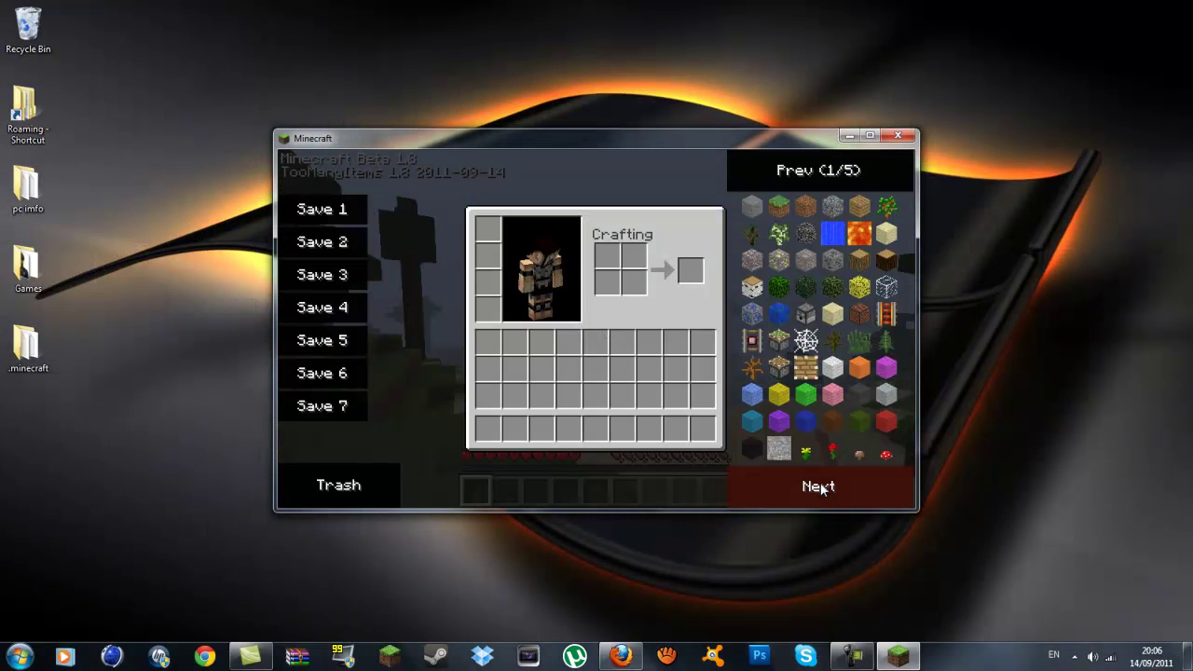
pyautogui.press('o')
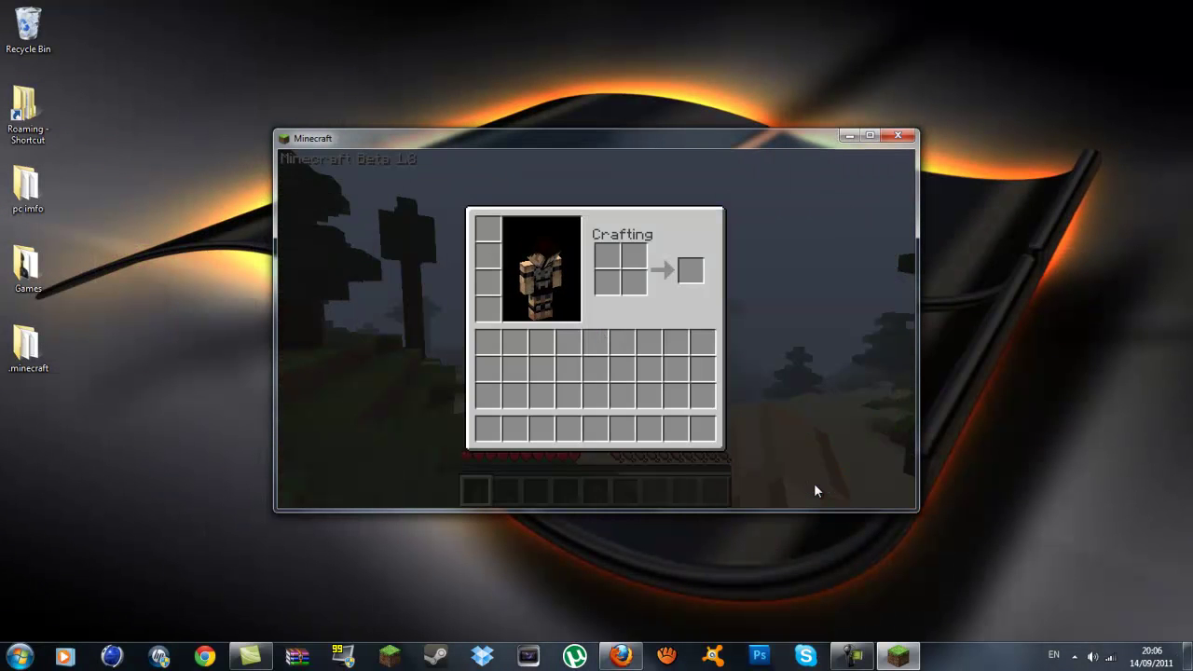
pyautogui.press('o')
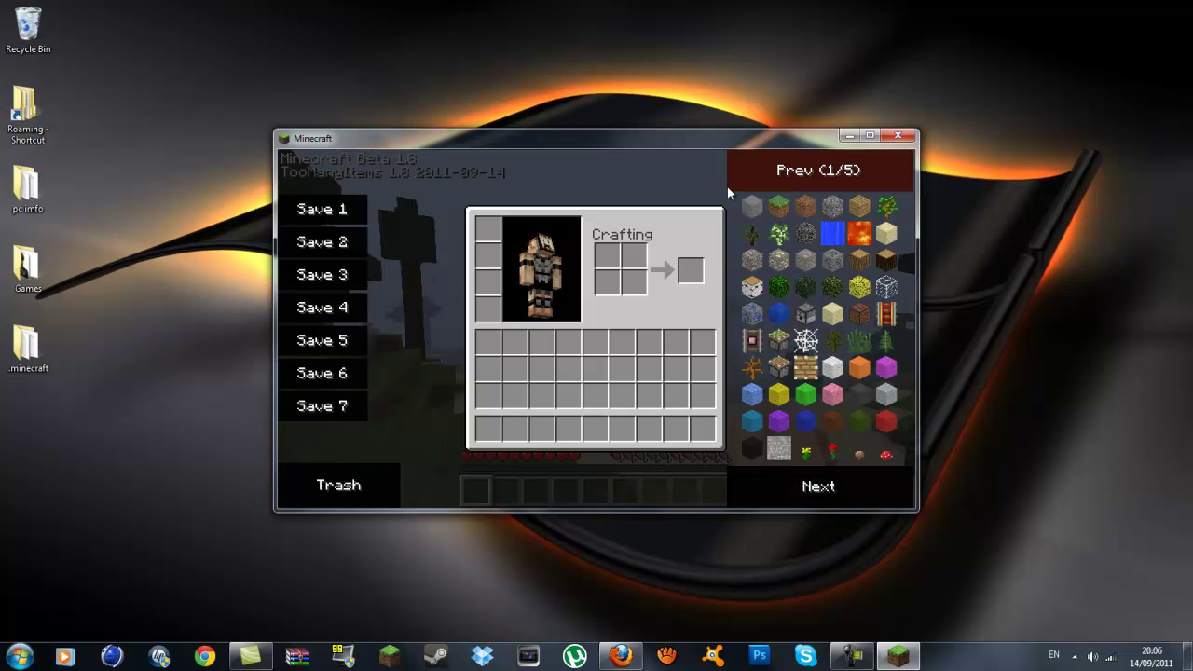
# Step: Maximize the game window, and leave the inventory to walk around the world
pyautogui.click(870, 137)
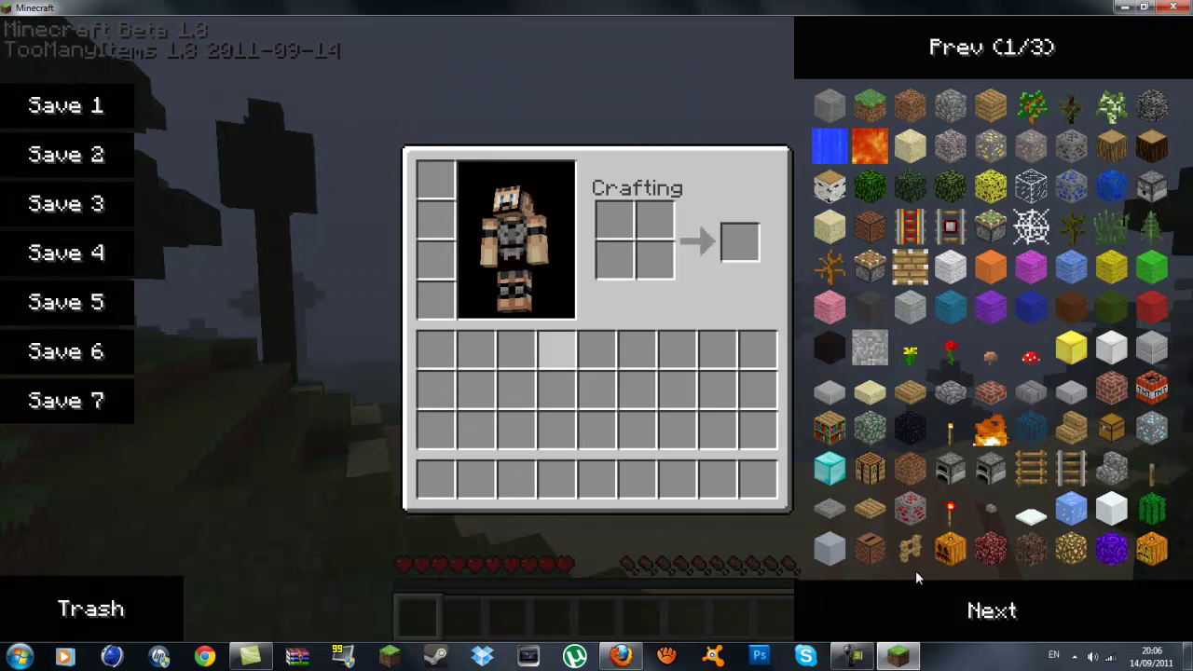
pyautogui.press('e')
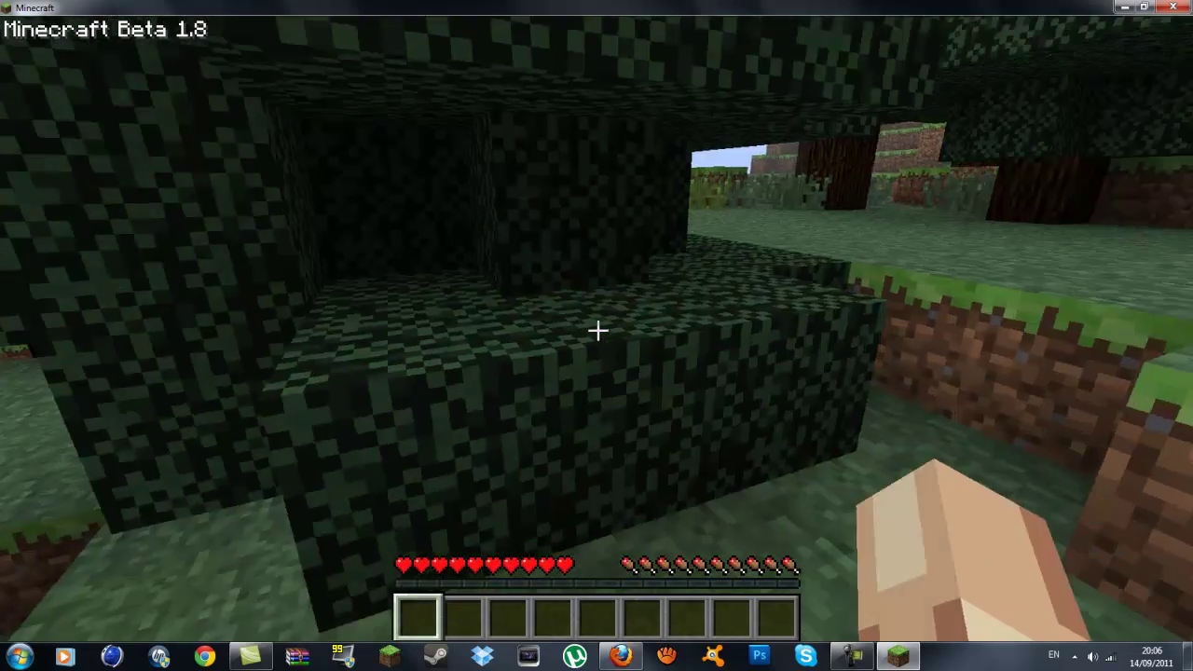
pyautogui.press('w')
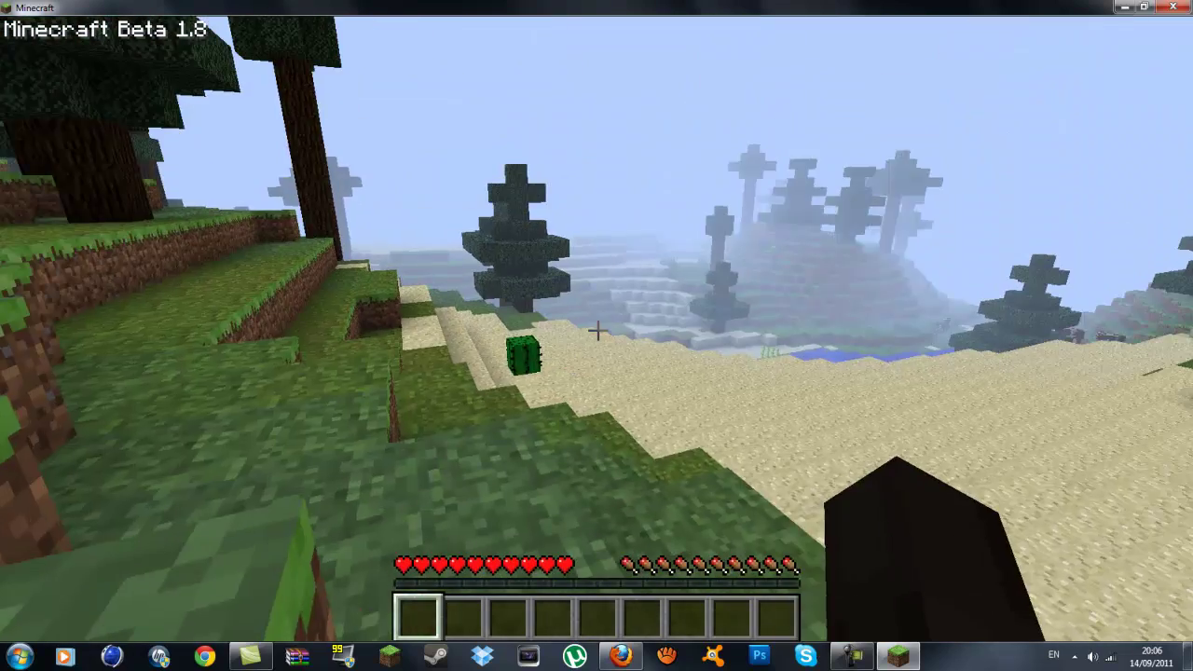